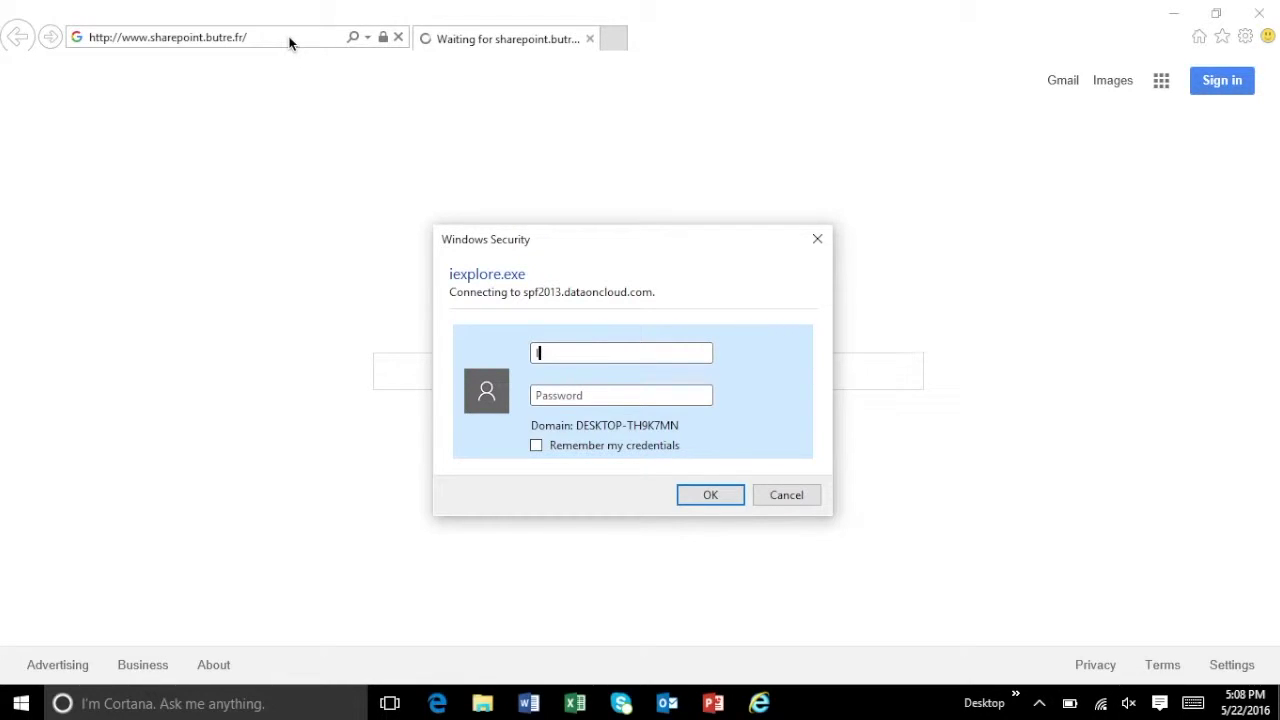
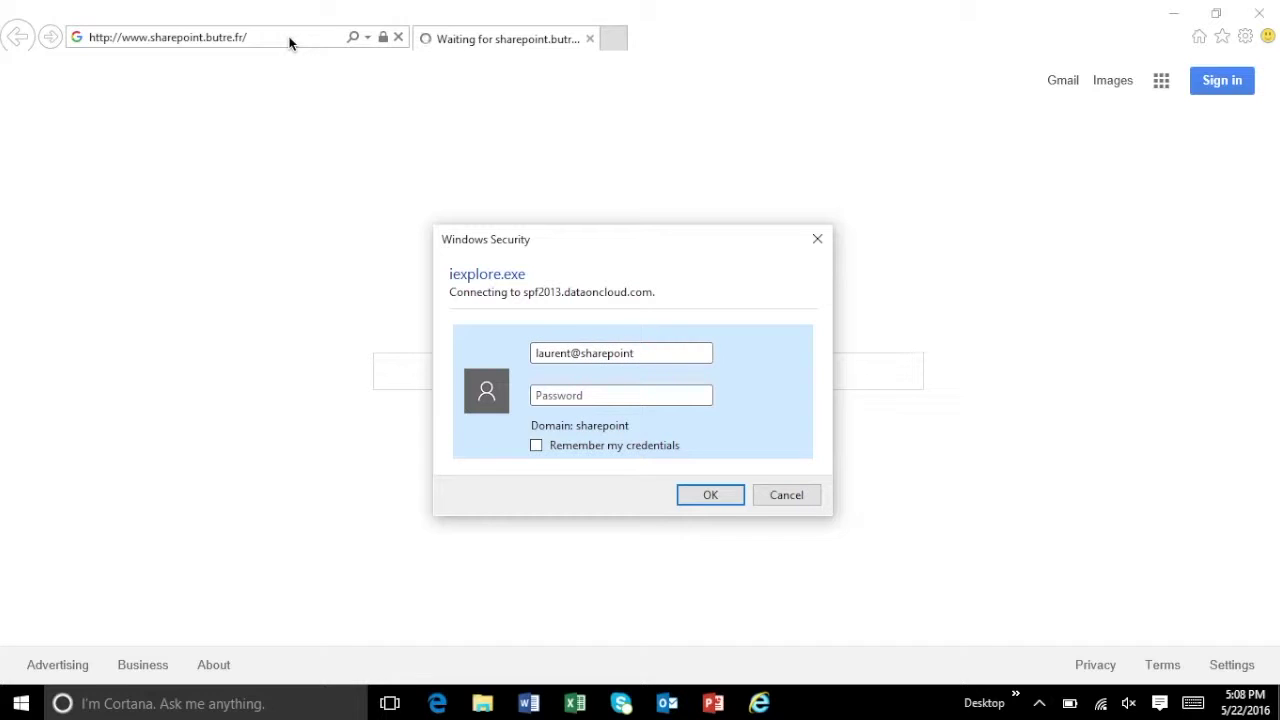
- Sign in to the SharePoint site with the account's e-mail user name and password
key(Tab)
text(••••)
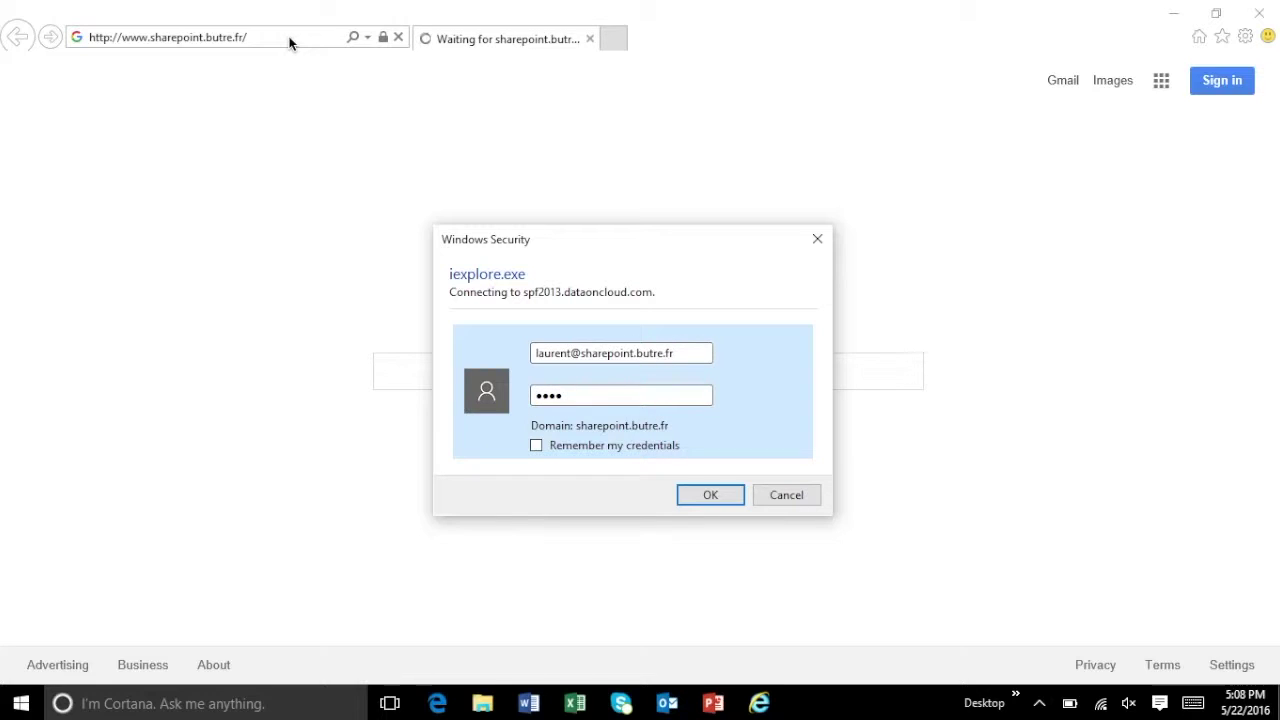
text(••••••)
key(Return)
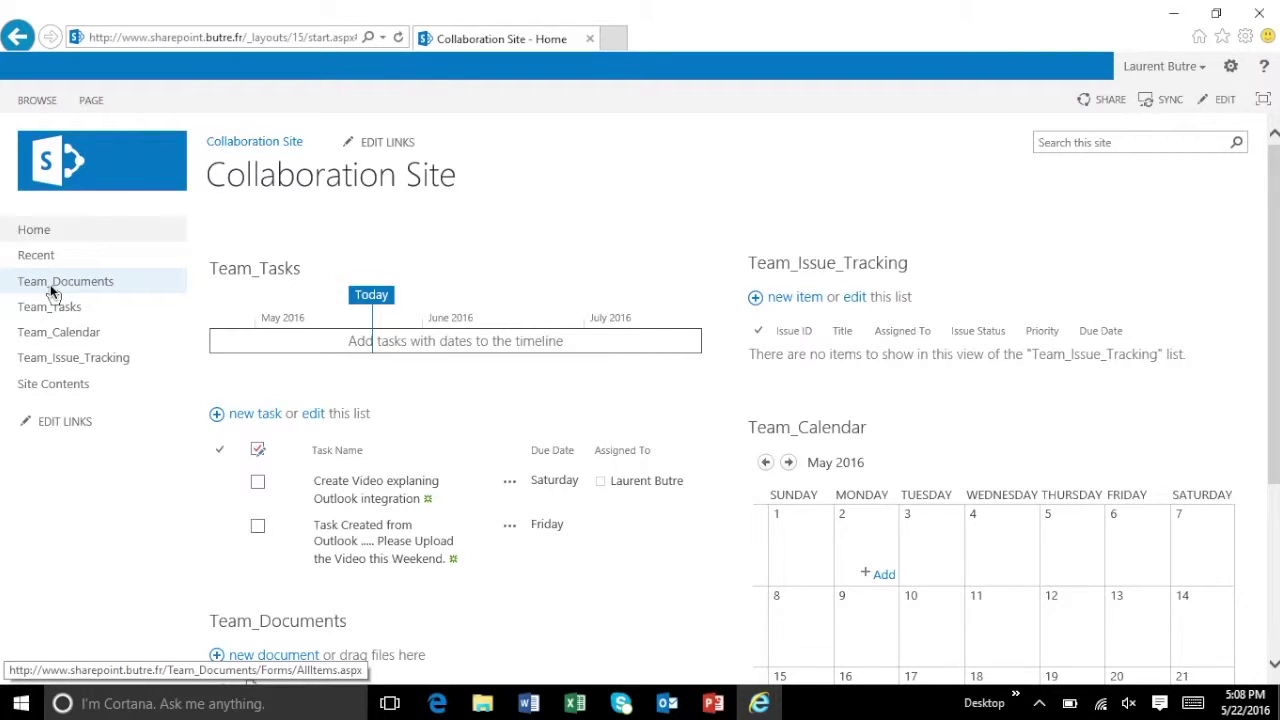
- Open the Team_Documents library from the site's left navigation
click(50, 284)
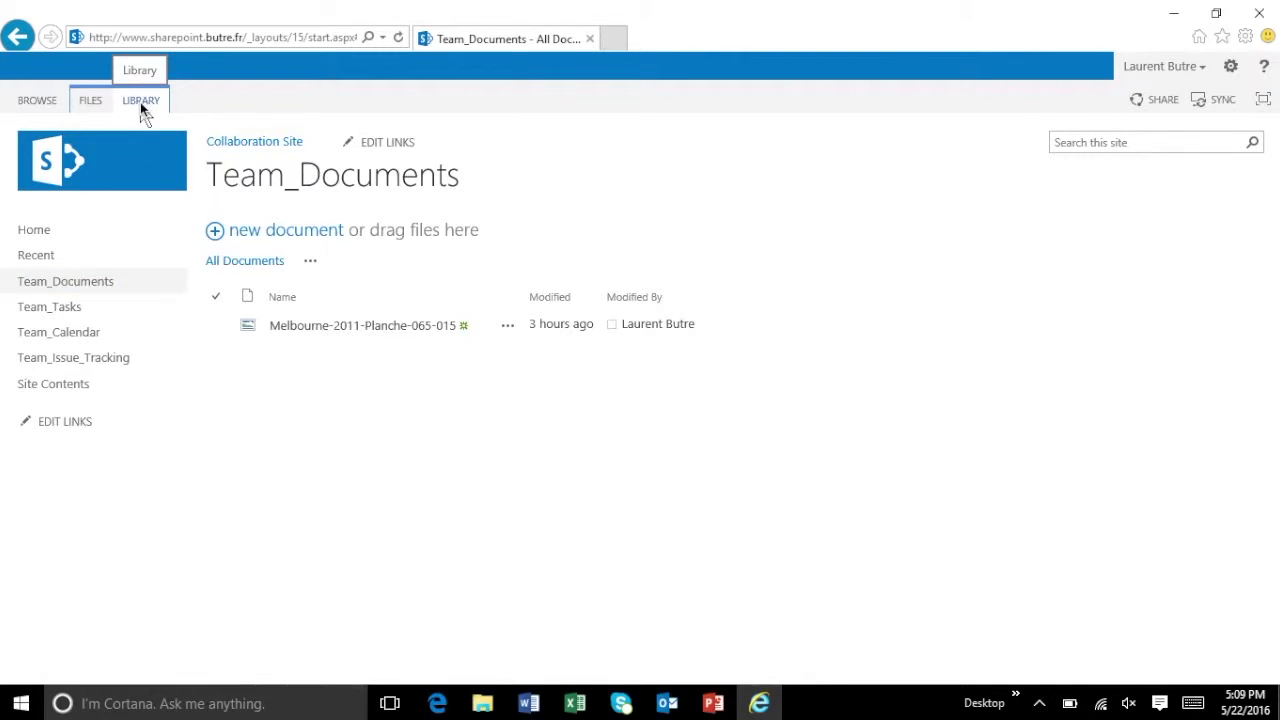
- Use the LIBRARY tab's Connect to Outlook for Team_Documents, allowing the site to launch Outlook
click(140, 102)
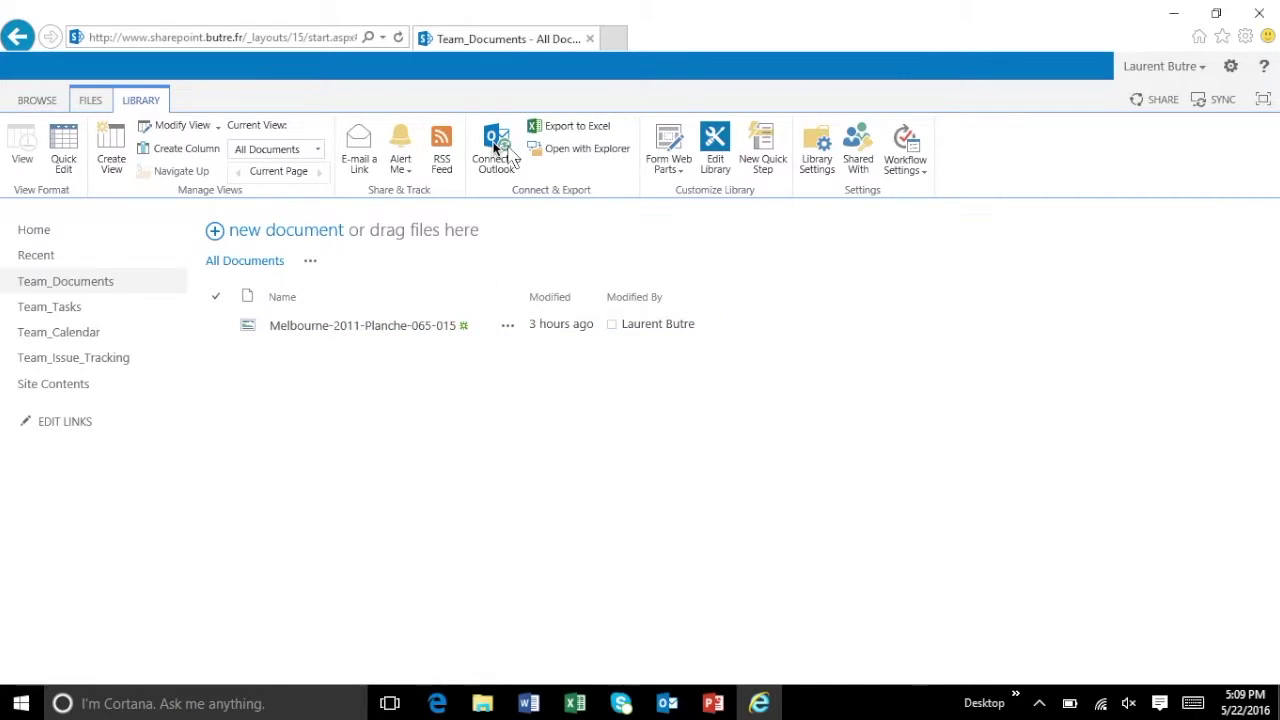
click(497, 148)
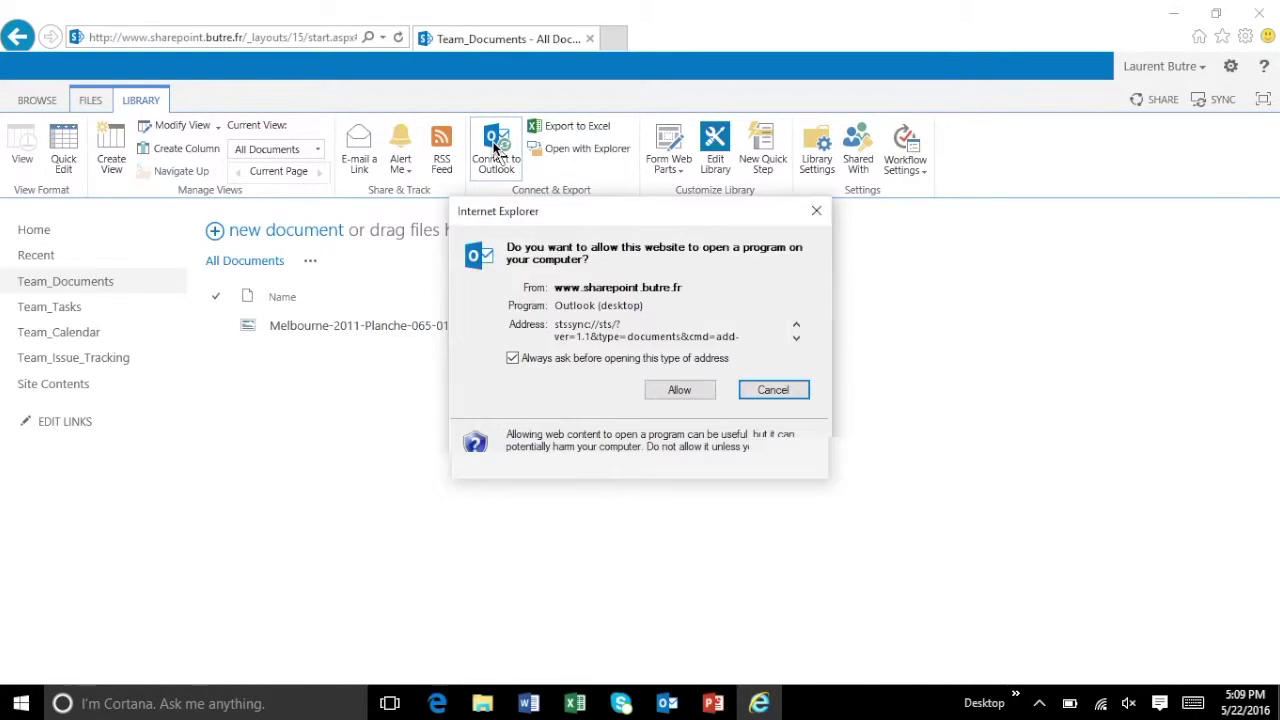
click(676, 392)
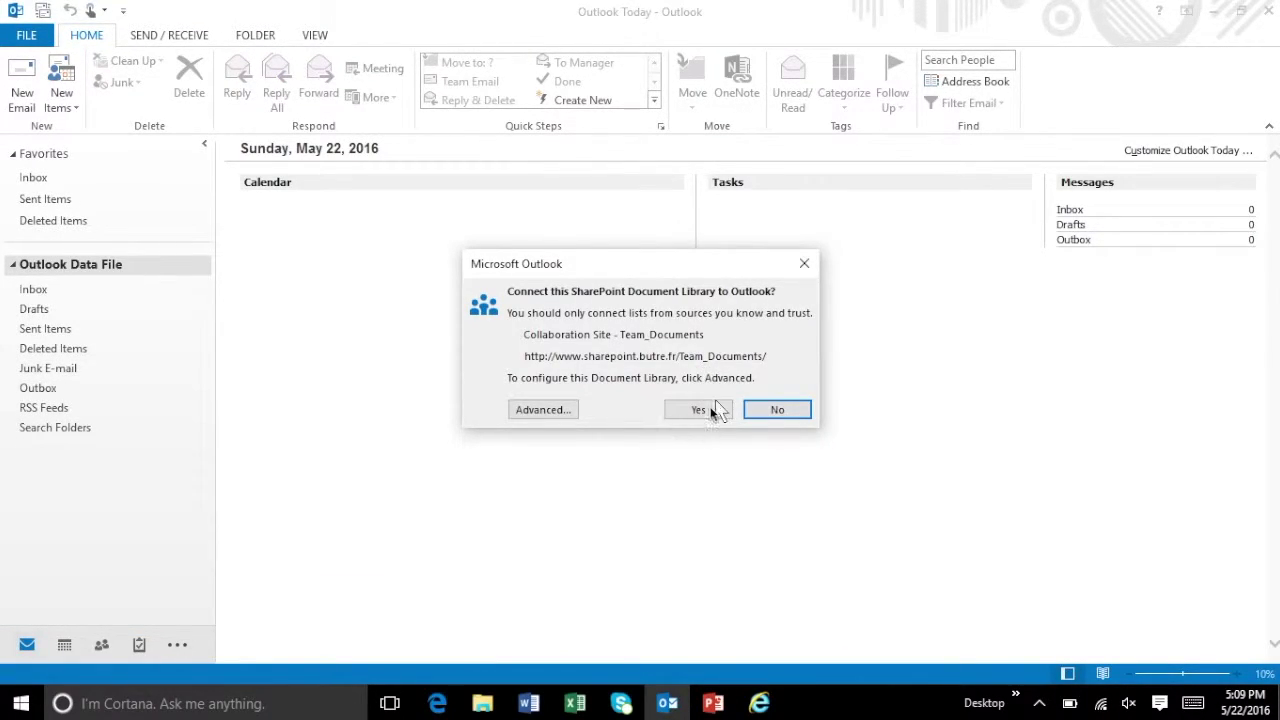
- Confirm connecting Team_Documents, sign in with the SharePoint e-mail and password, then return to Internet Explorer
click(713, 410)
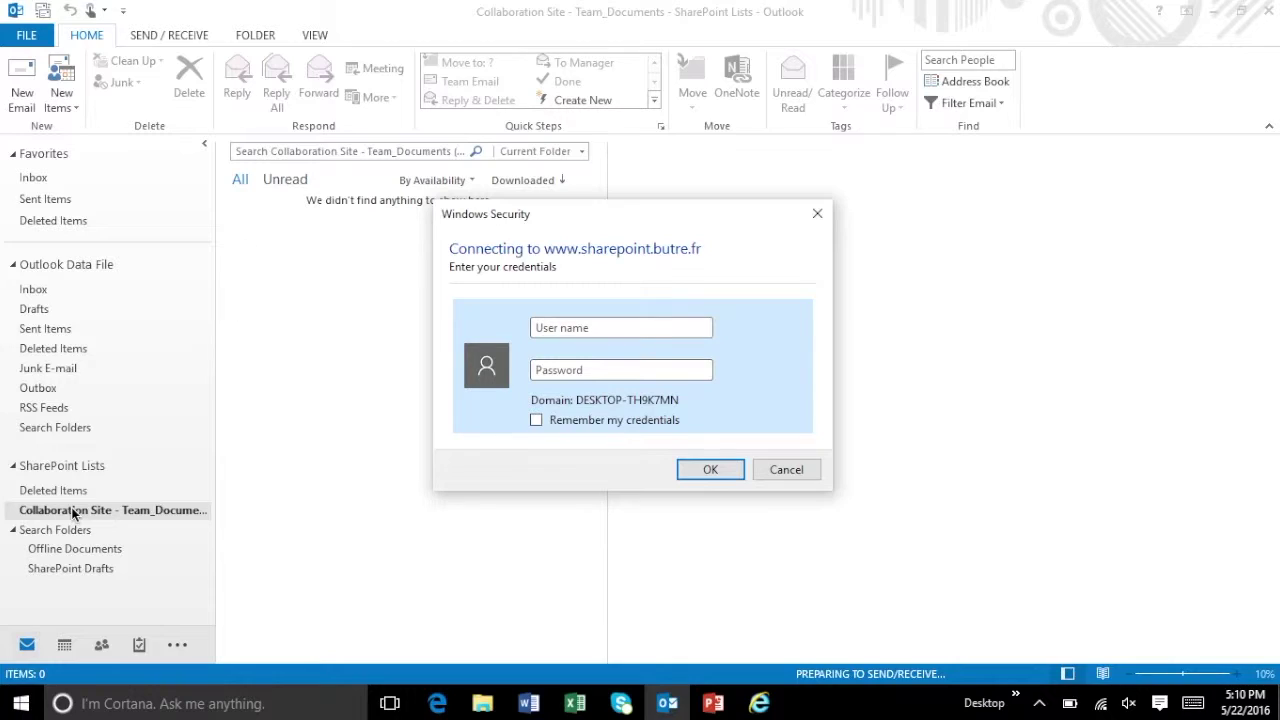
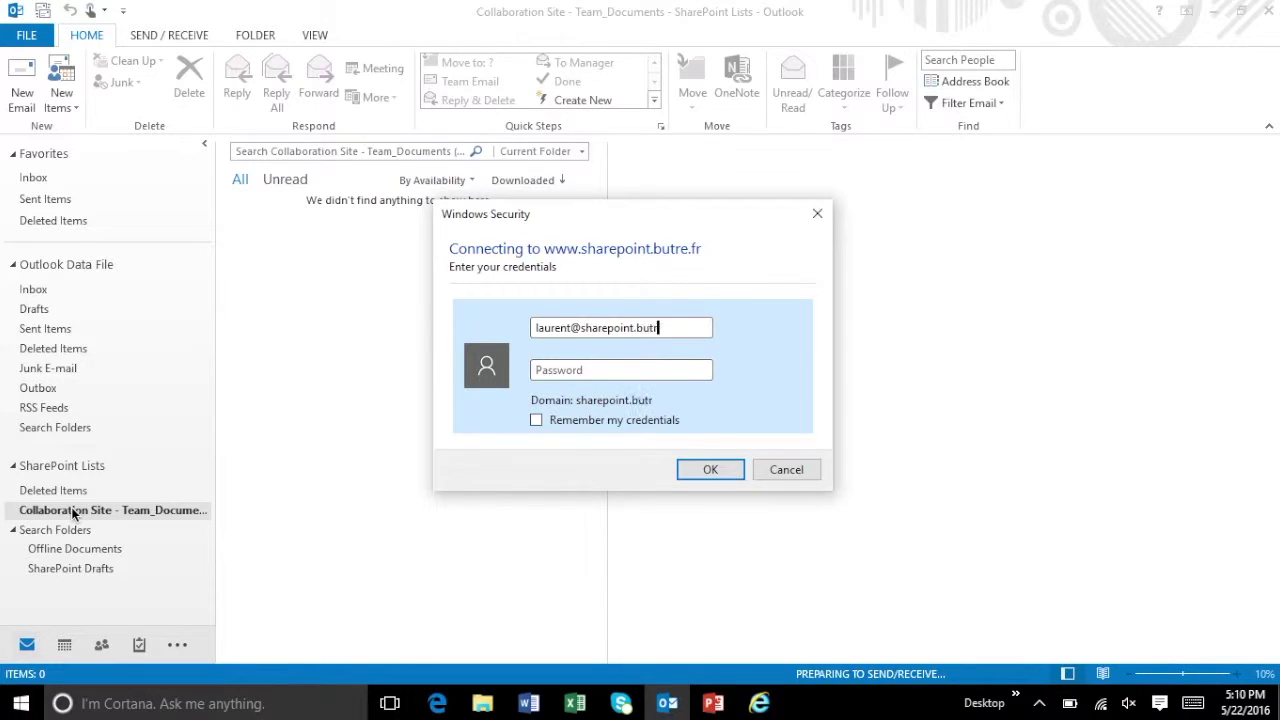
key(Tab)
text(••••••••••••••••••••)
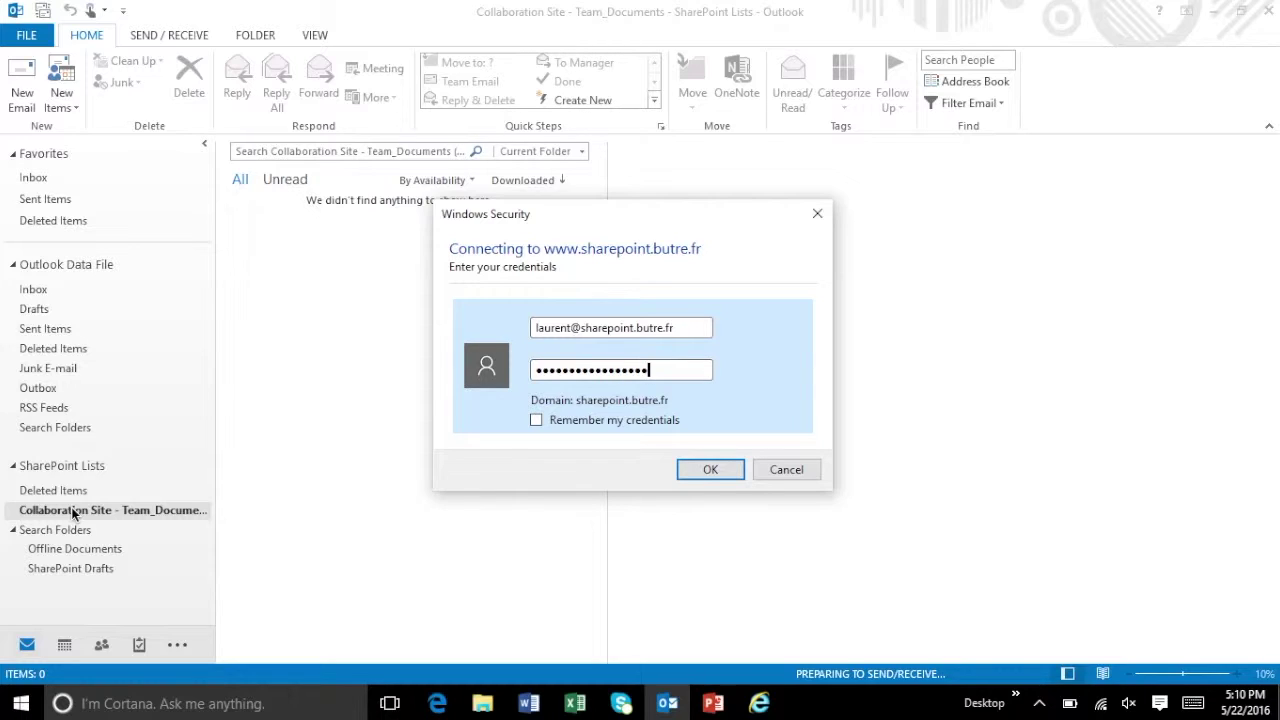
key(Return)
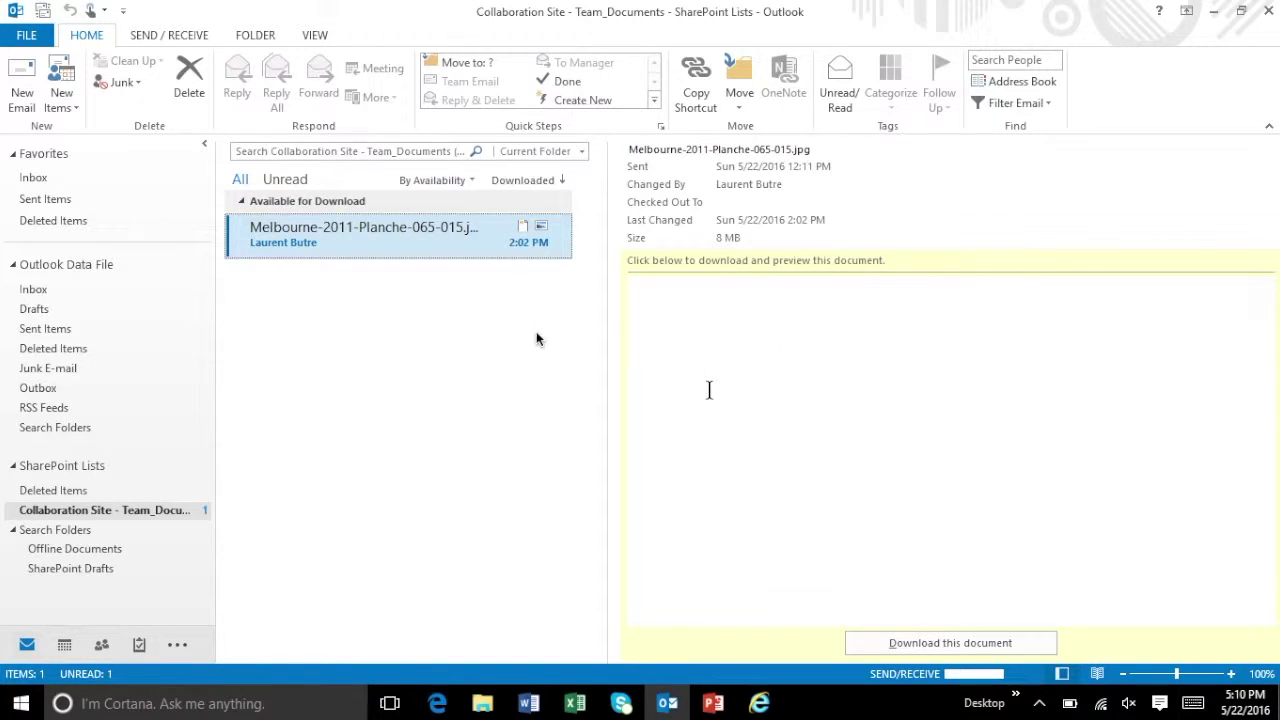
click(760, 703)
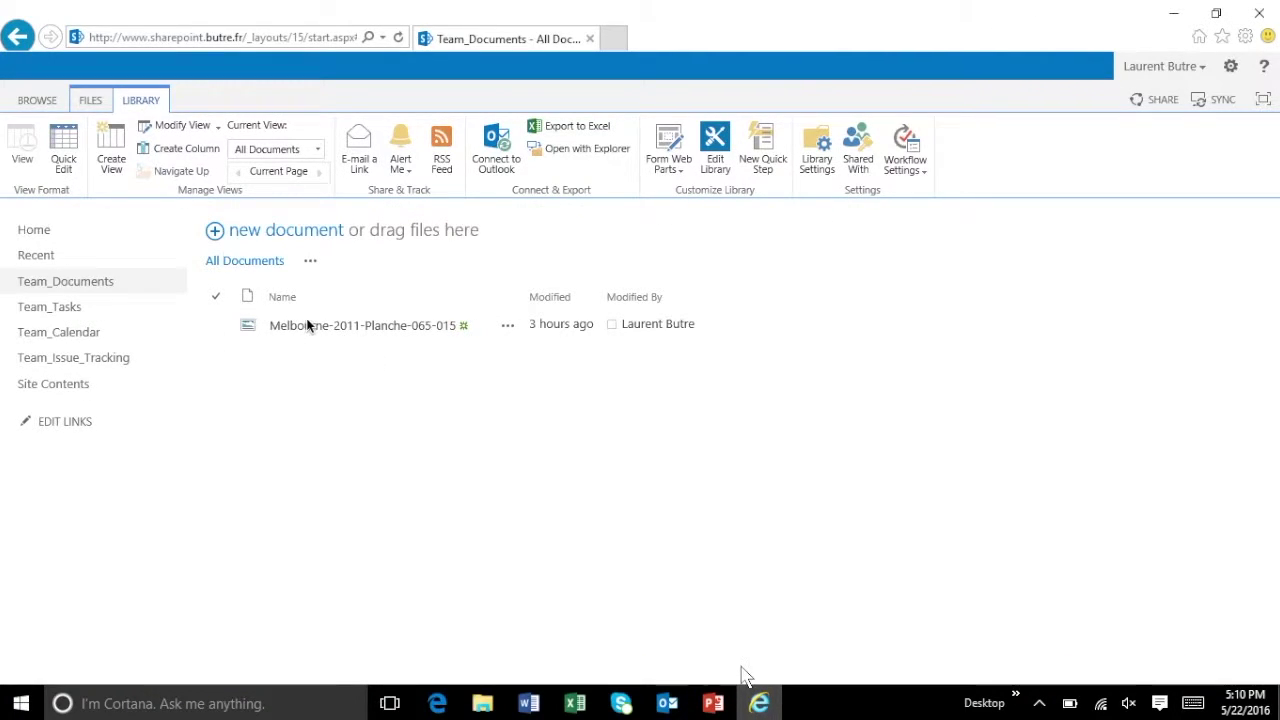
- Open Team_Tasks and connect it to Outlook via the LIST tab, allowing Outlook to launch
click(56, 308)
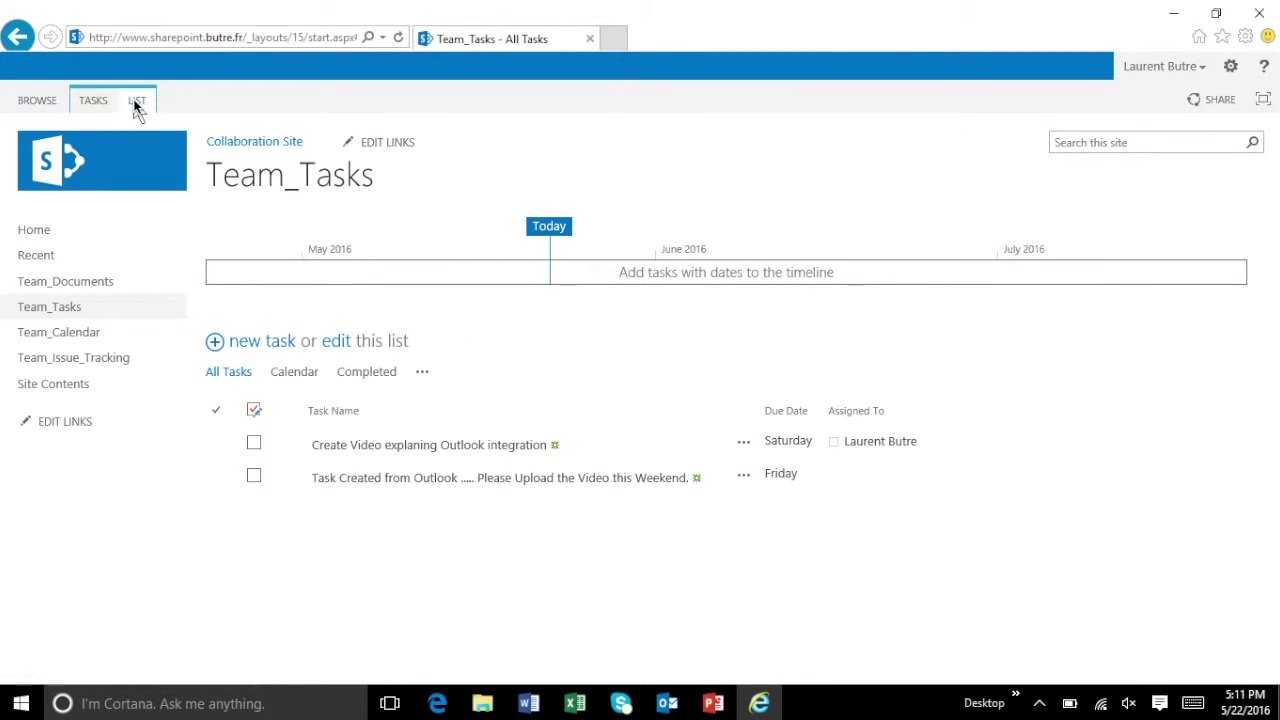
click(137, 104)
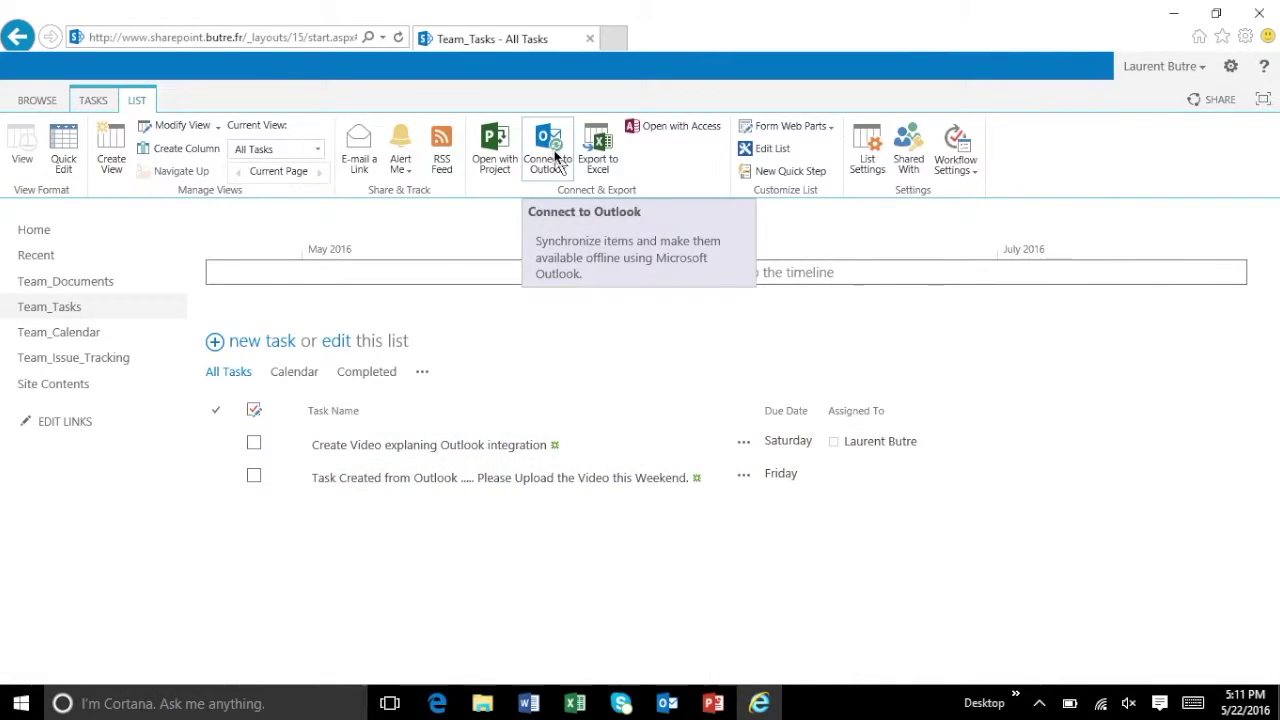
click(558, 165)
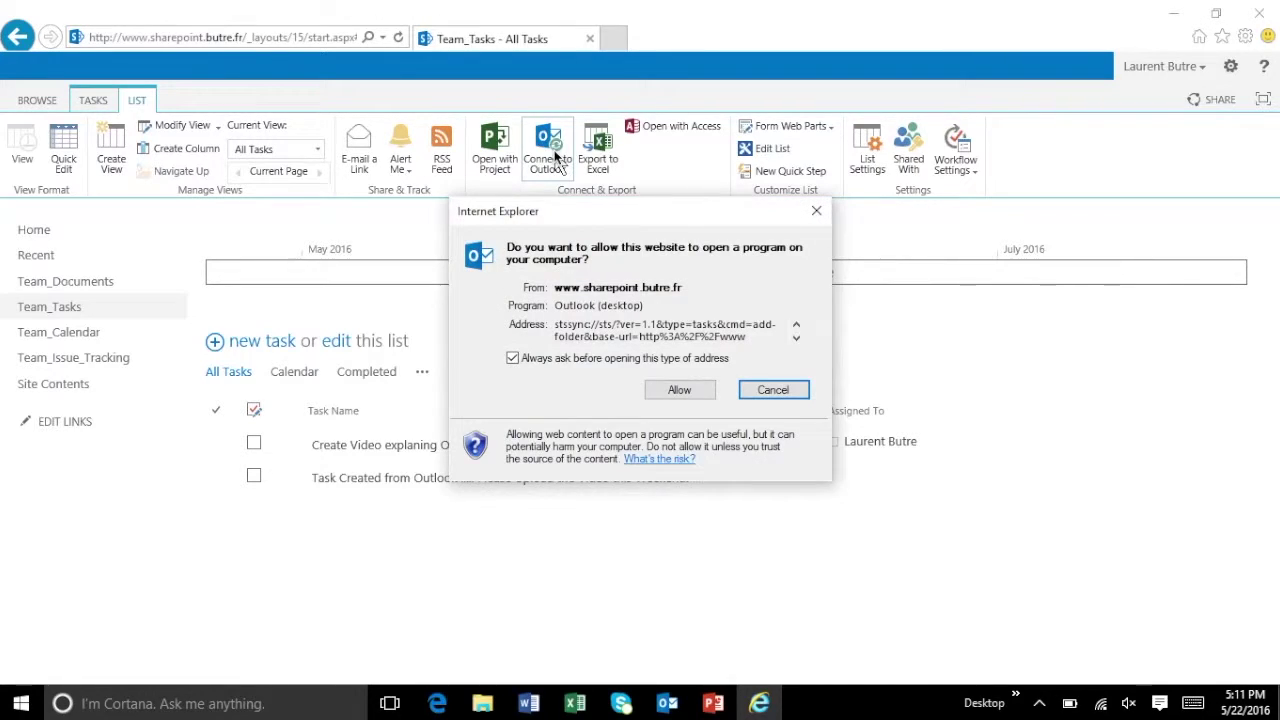
click(684, 392)
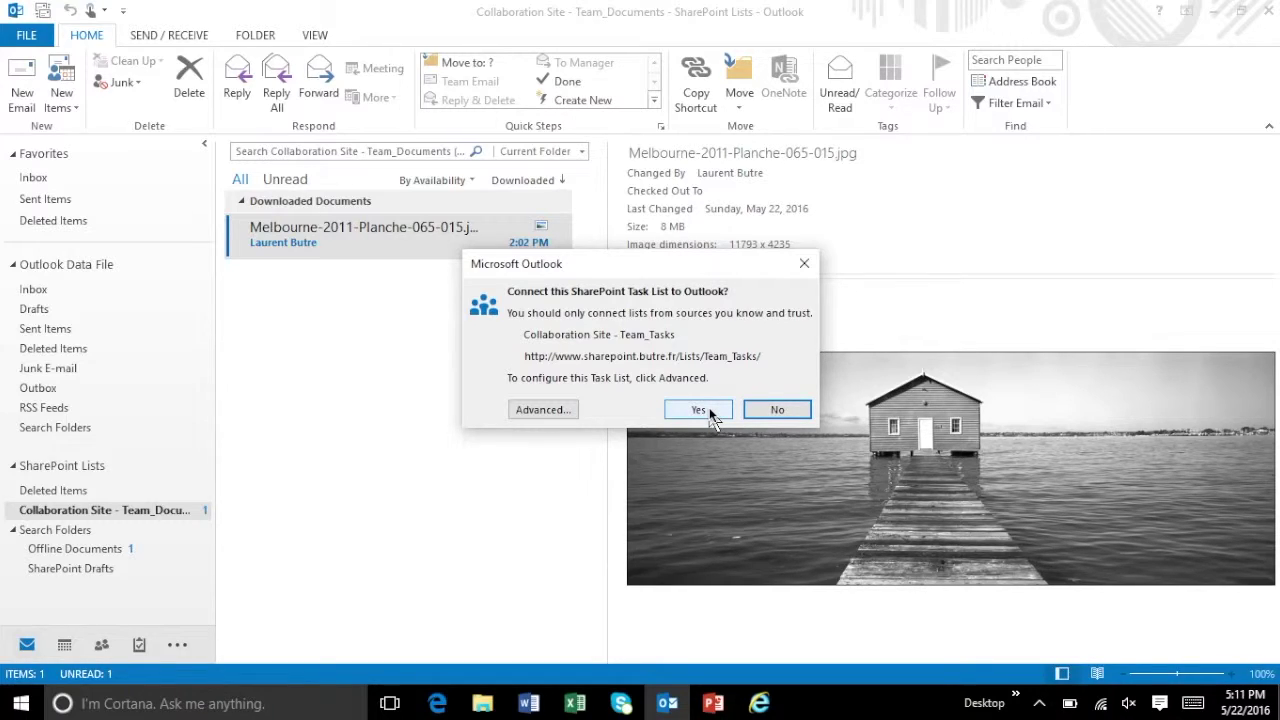
- Confirm connecting the Team_Tasks list, then start a new task in it
click(700, 411)
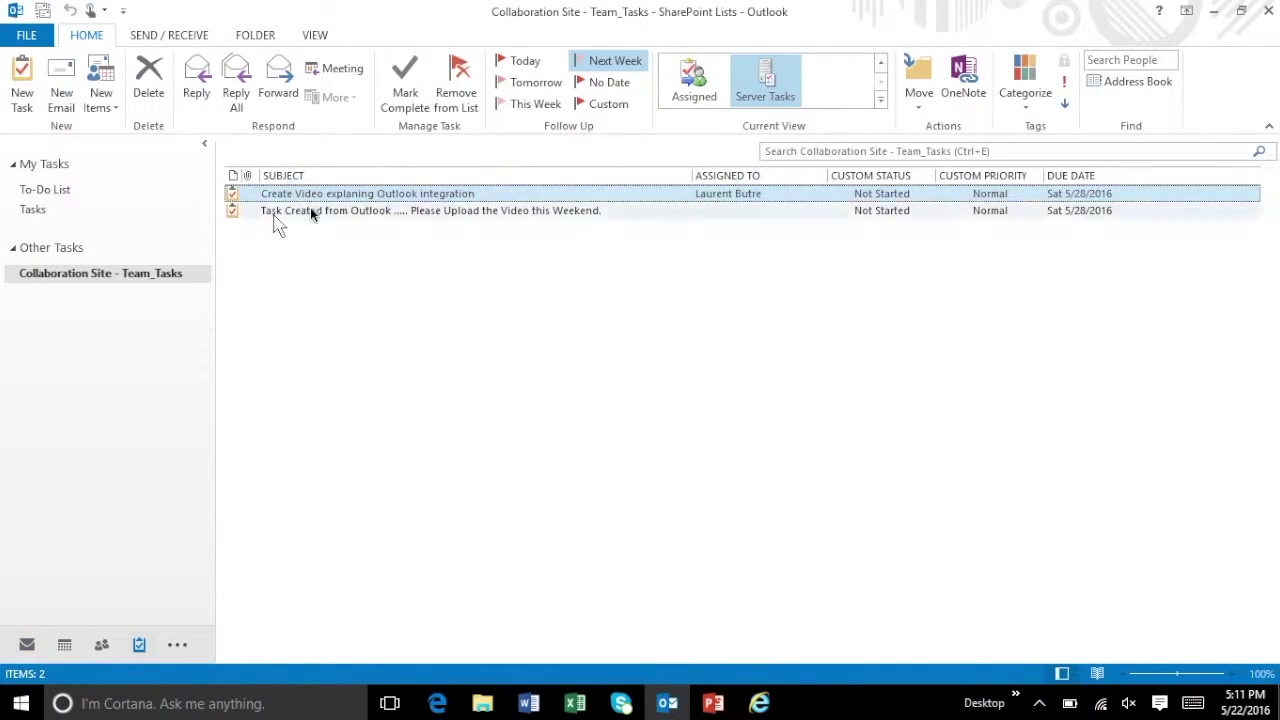
click(21, 85)
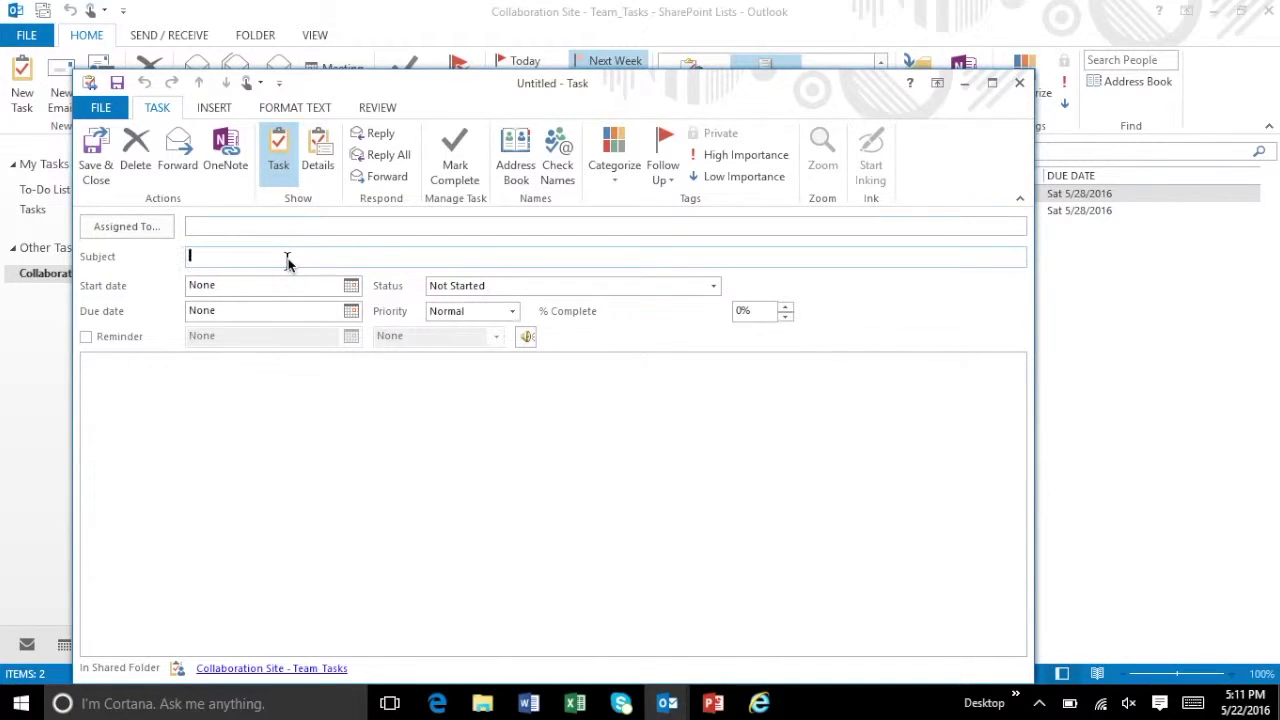
- Title the task 'Task Created from Outlook .... Second task to do' and add a description
text(Task Created from Outlook .... Second)
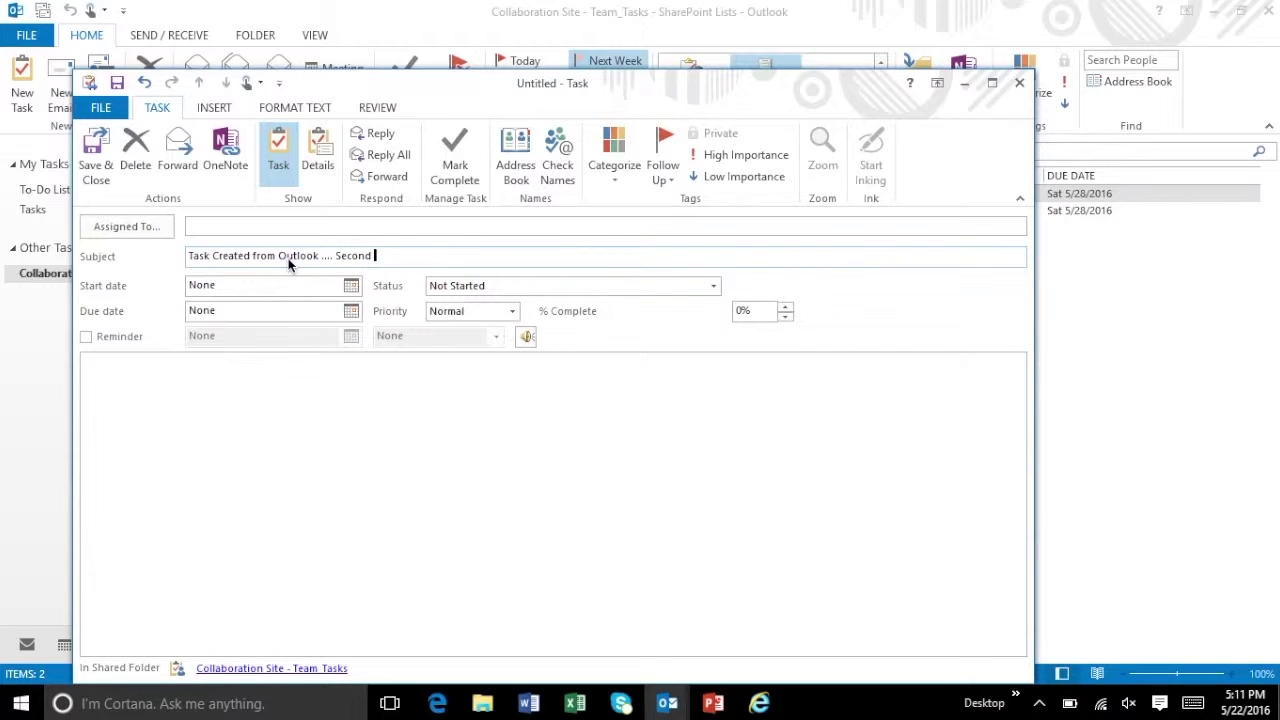
text( task to do)
click(243, 391)
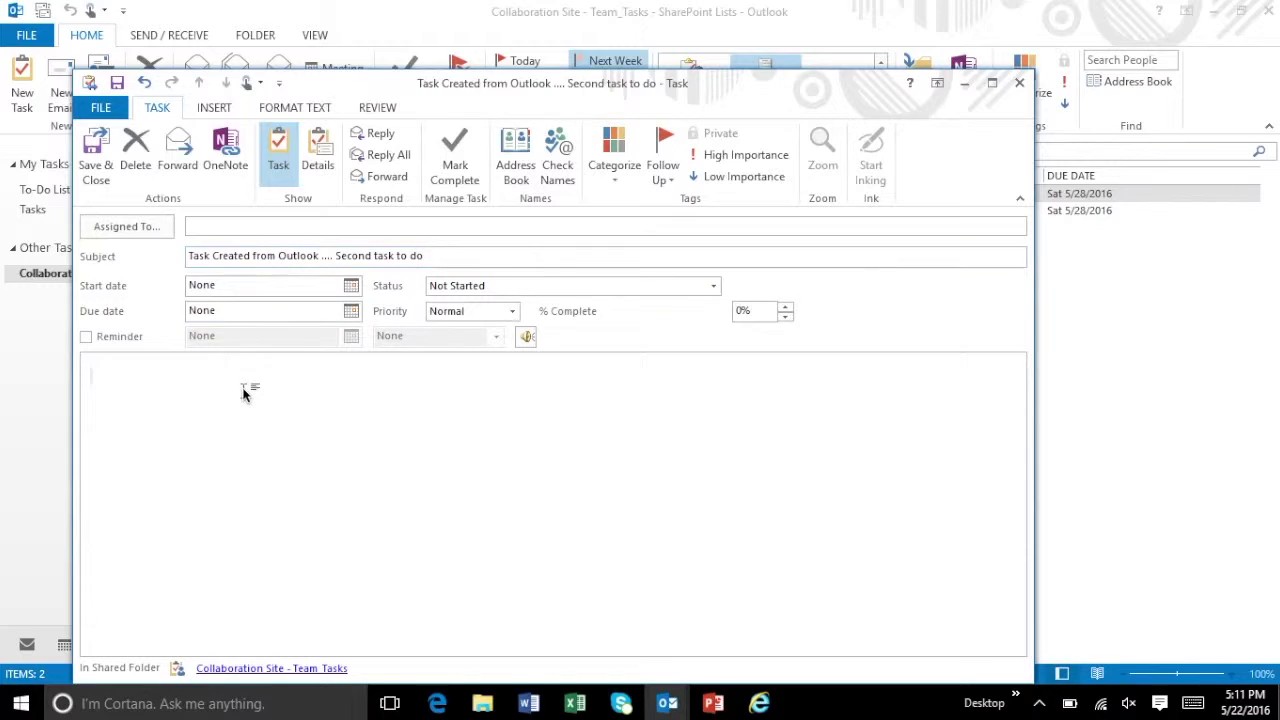
text(You)
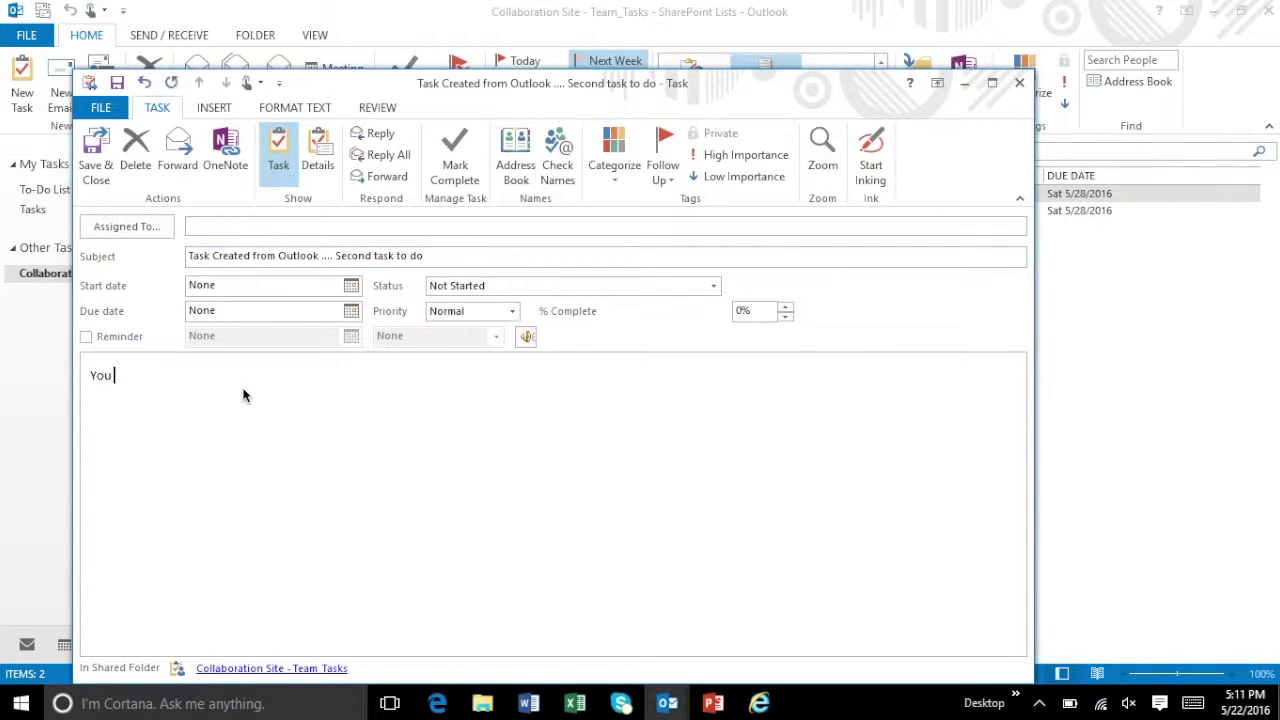
text( can put all the descriptions here.)
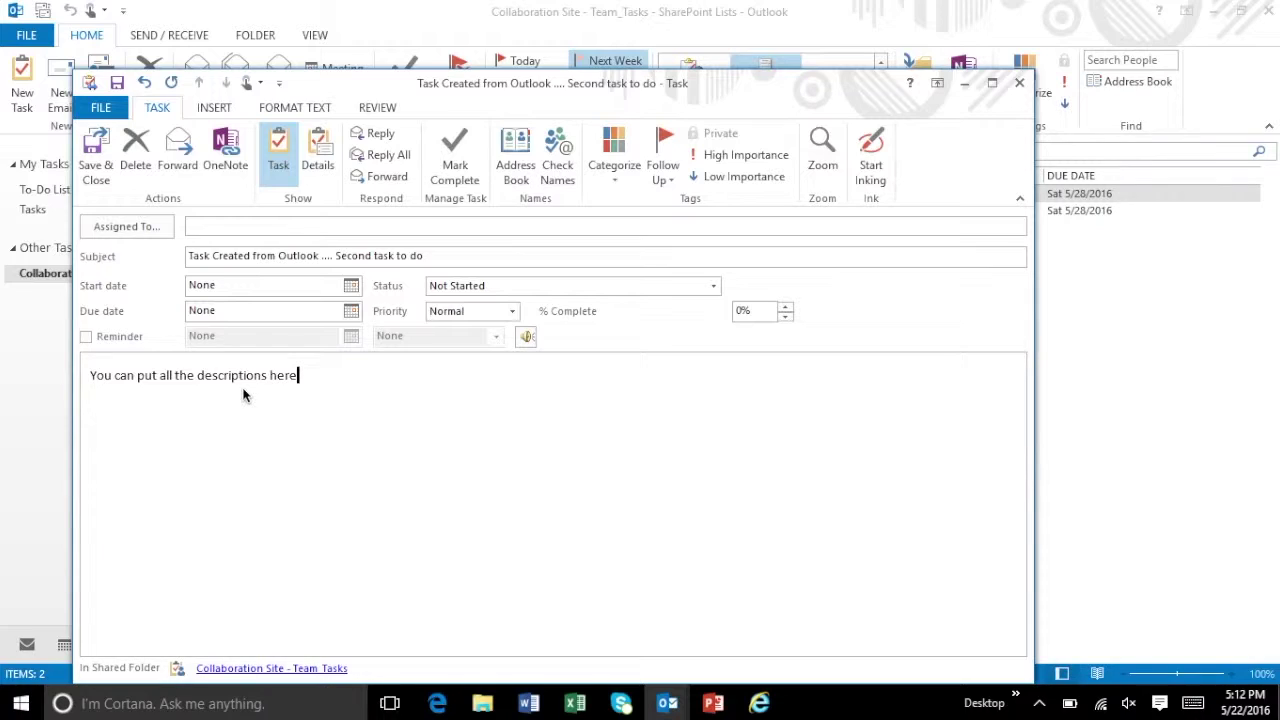
- Set the task date to 5/24/2016 and save it to Team_Tasks
click(351, 287)
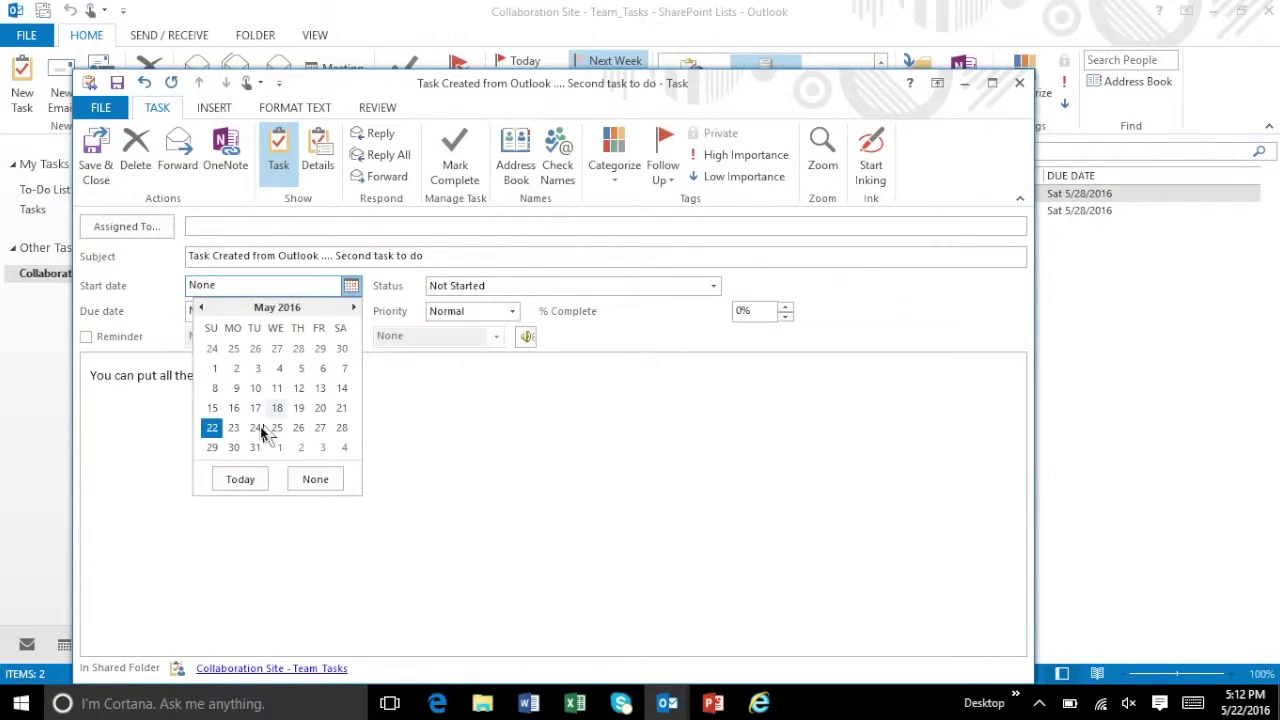
key(Escape)
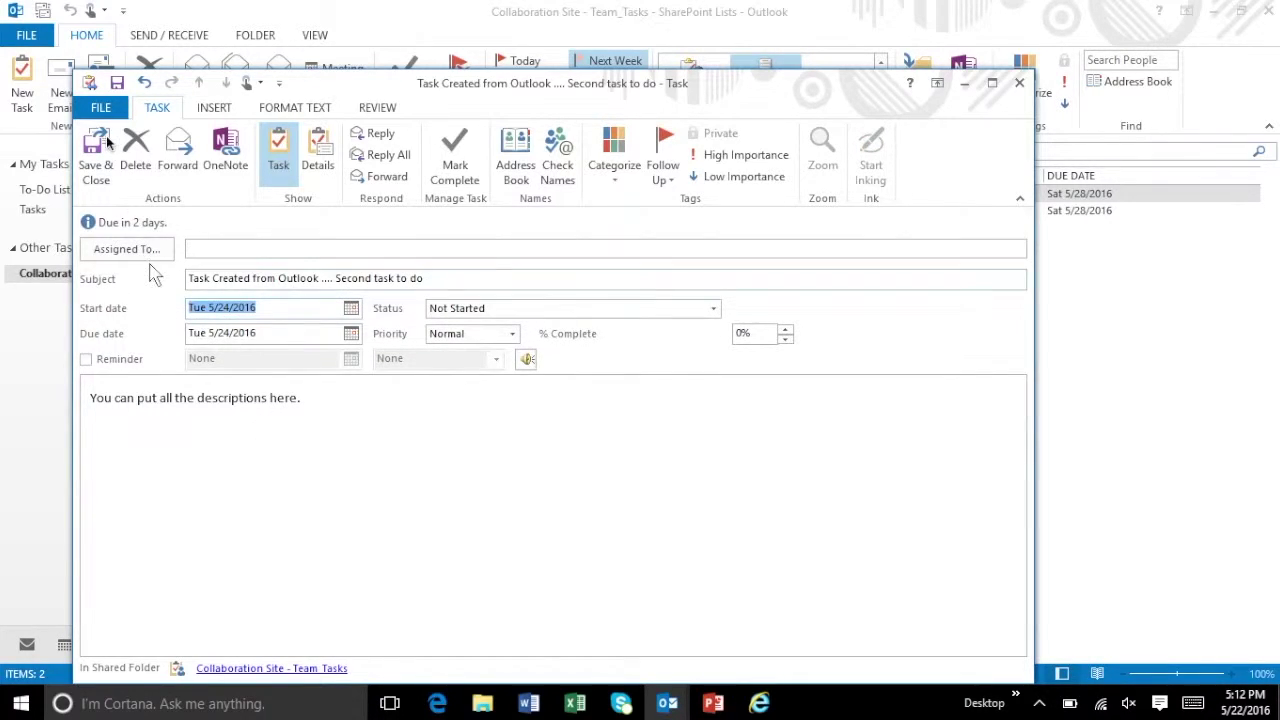
click(97, 150)
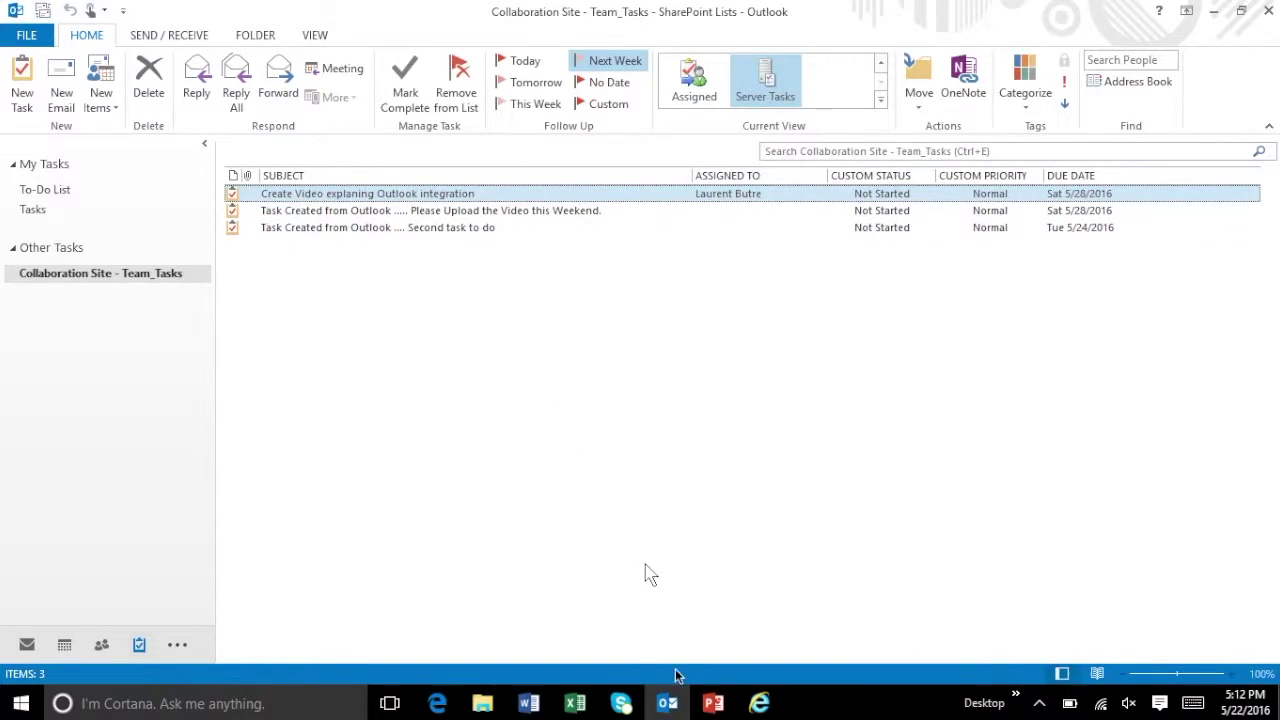
- Refresh Team_Tasks in Internet Explorer to show the synced task, then open Team_Calendar
click(760, 703)
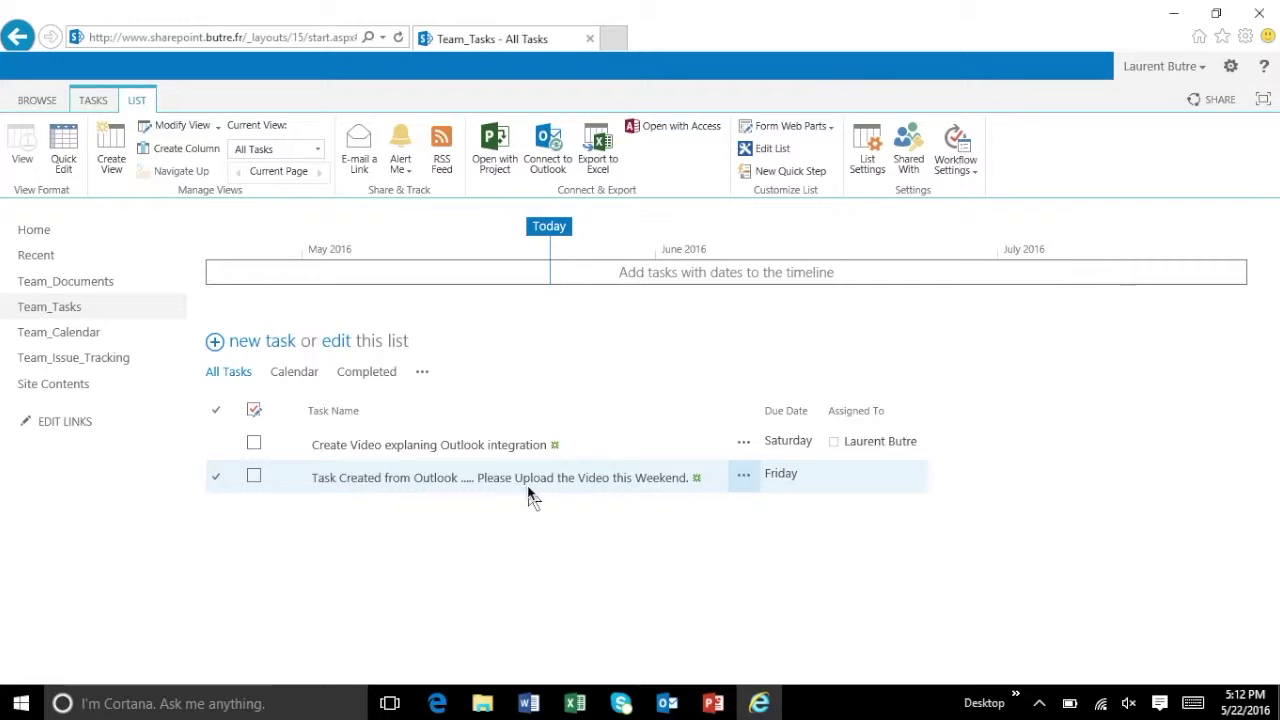
click(398, 38)
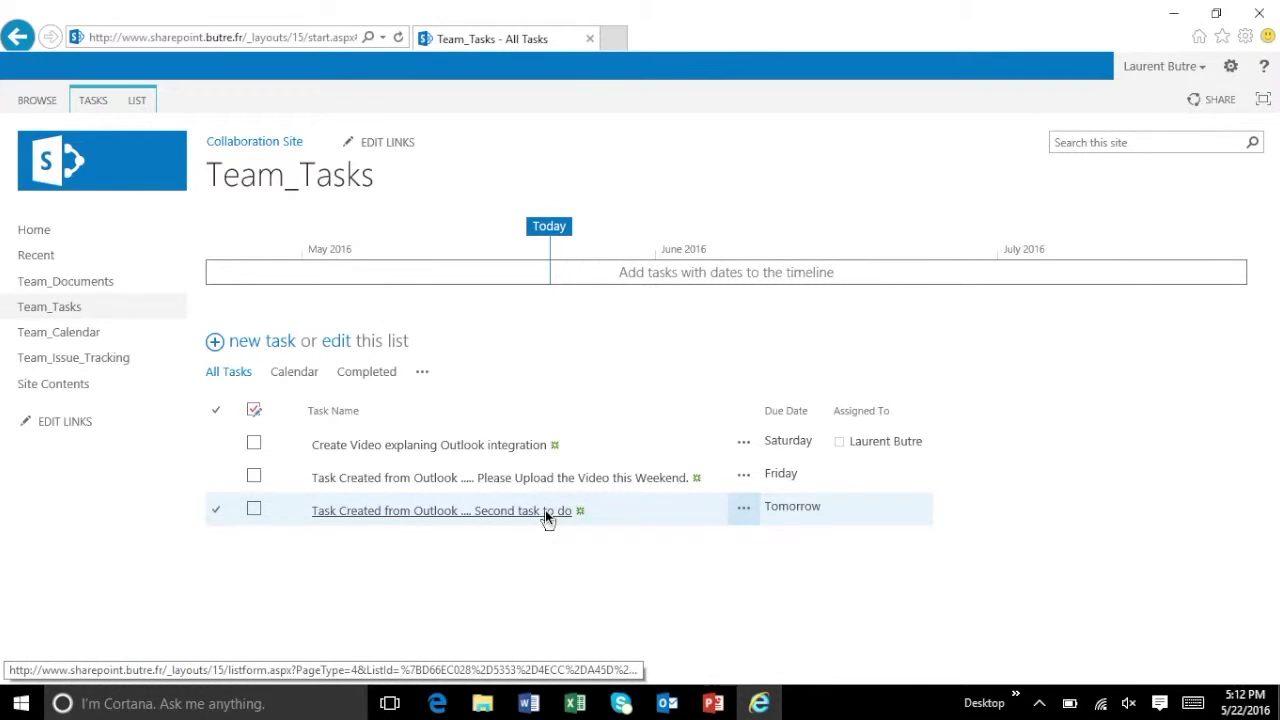
click(73, 333)
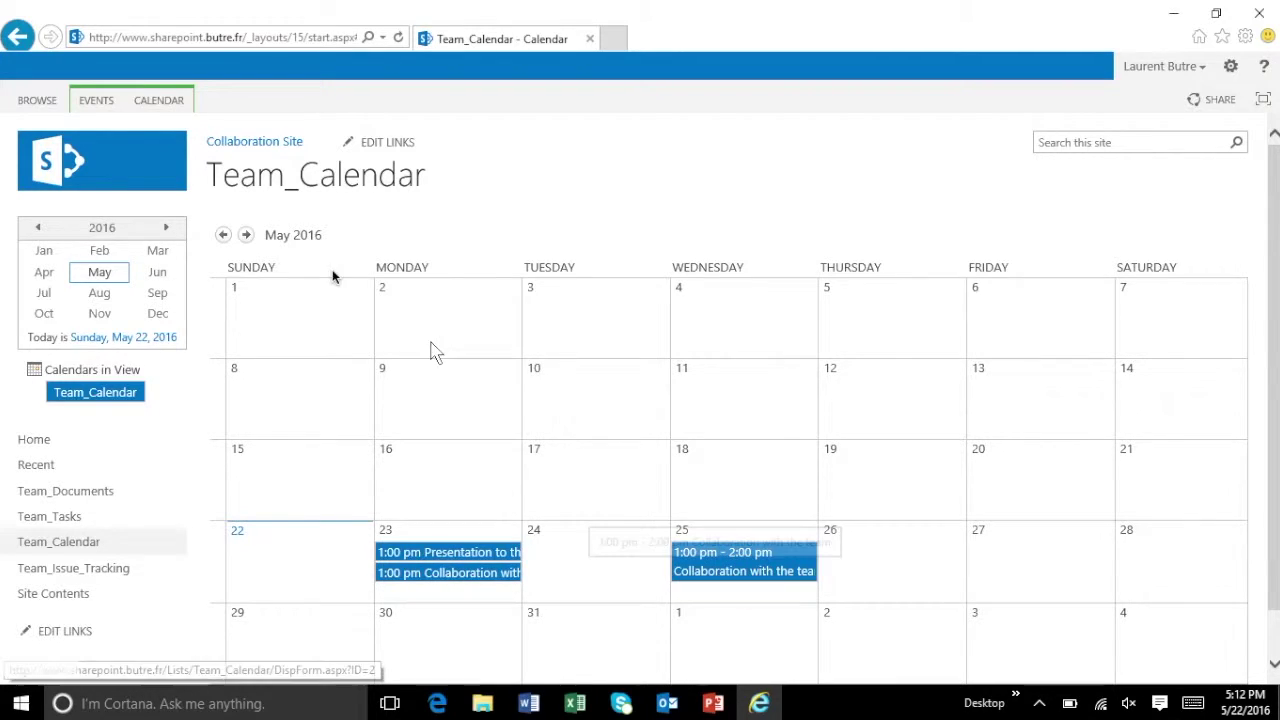
- Use the CALENDAR tab's Connect to Outlook for Team_Calendar, allowing the site to launch Outlook
click(170, 101)
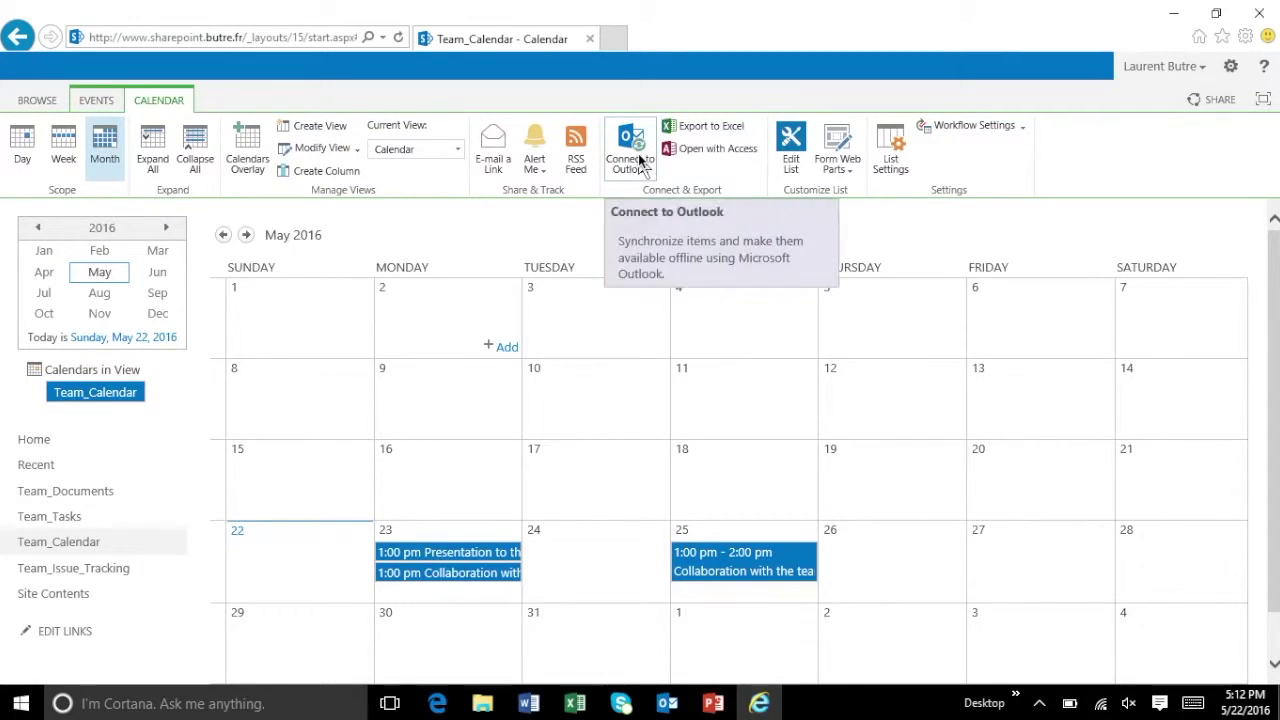
click(641, 163)
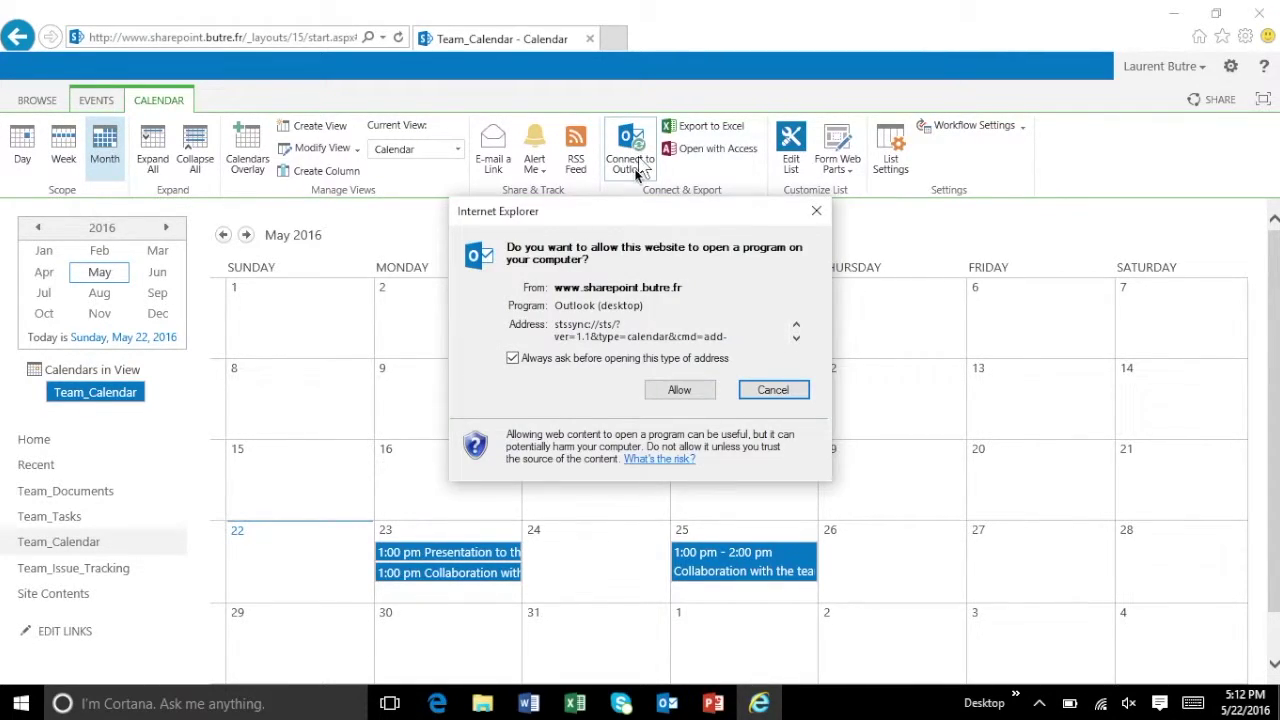
click(681, 392)
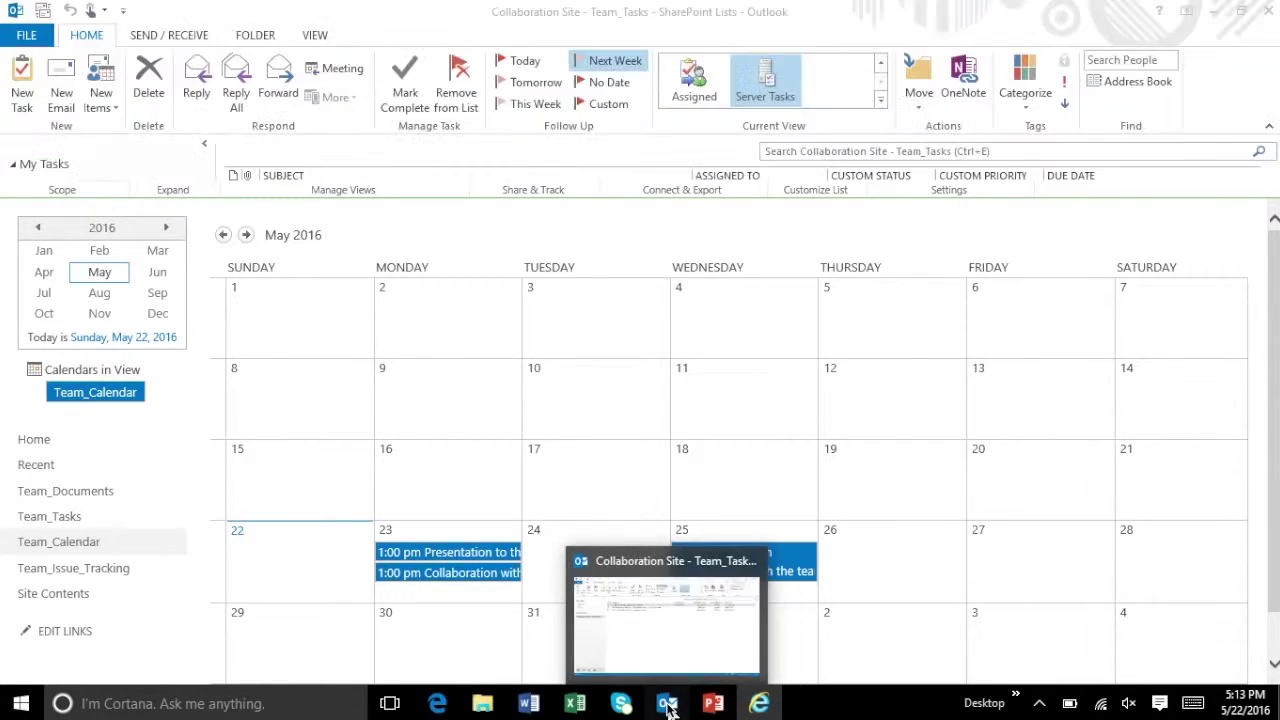
- Accept the Team_Calendar connection and overlay it on the local Calendar in May 2016
click(700, 625)
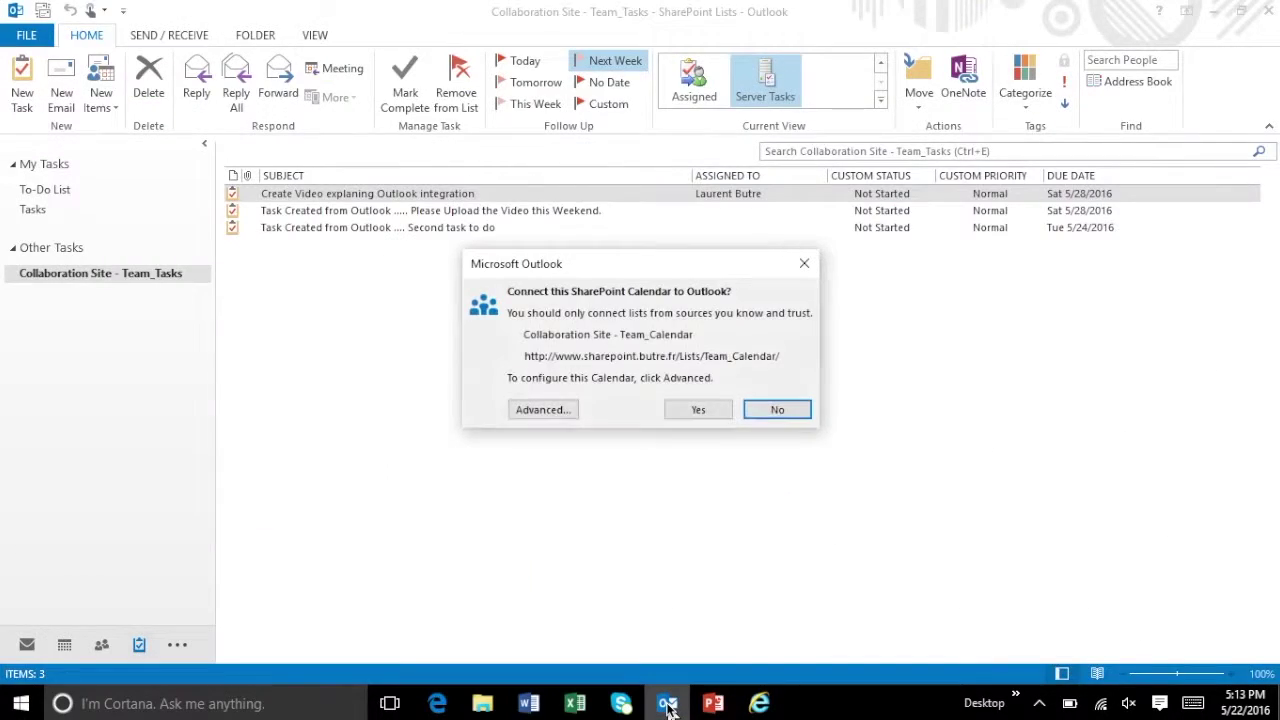
click(697, 410)
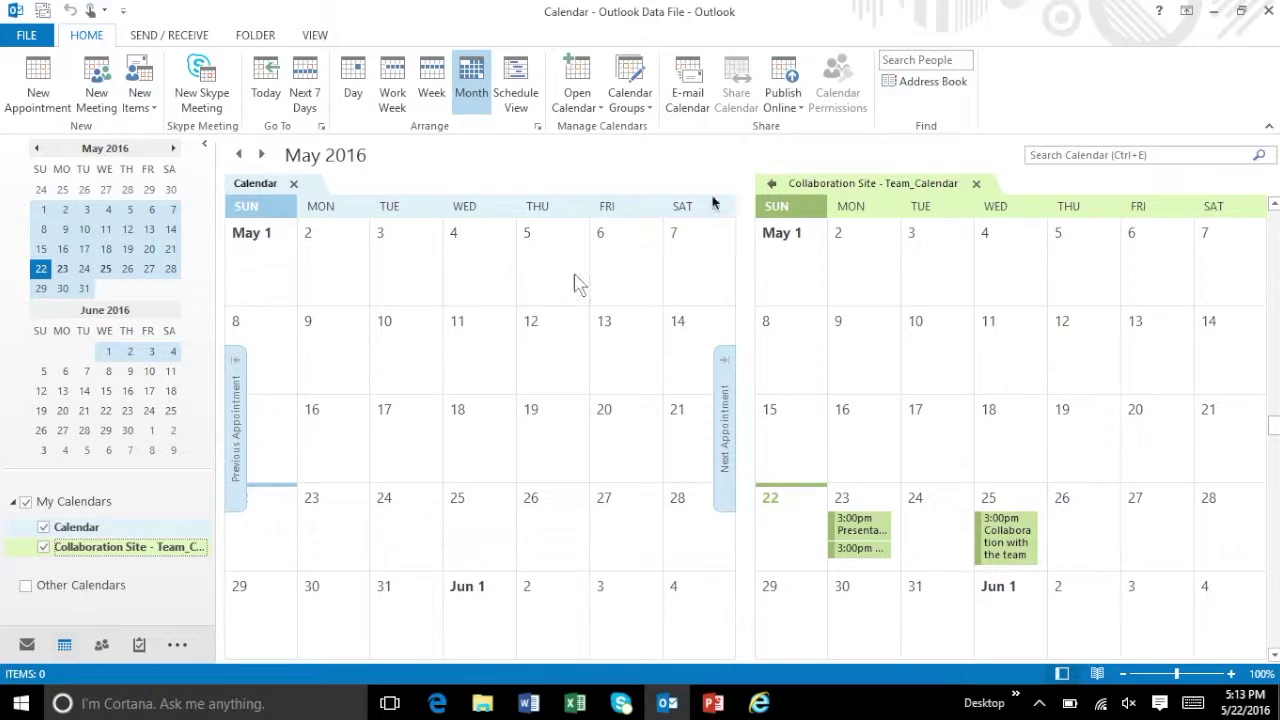
click(772, 185)
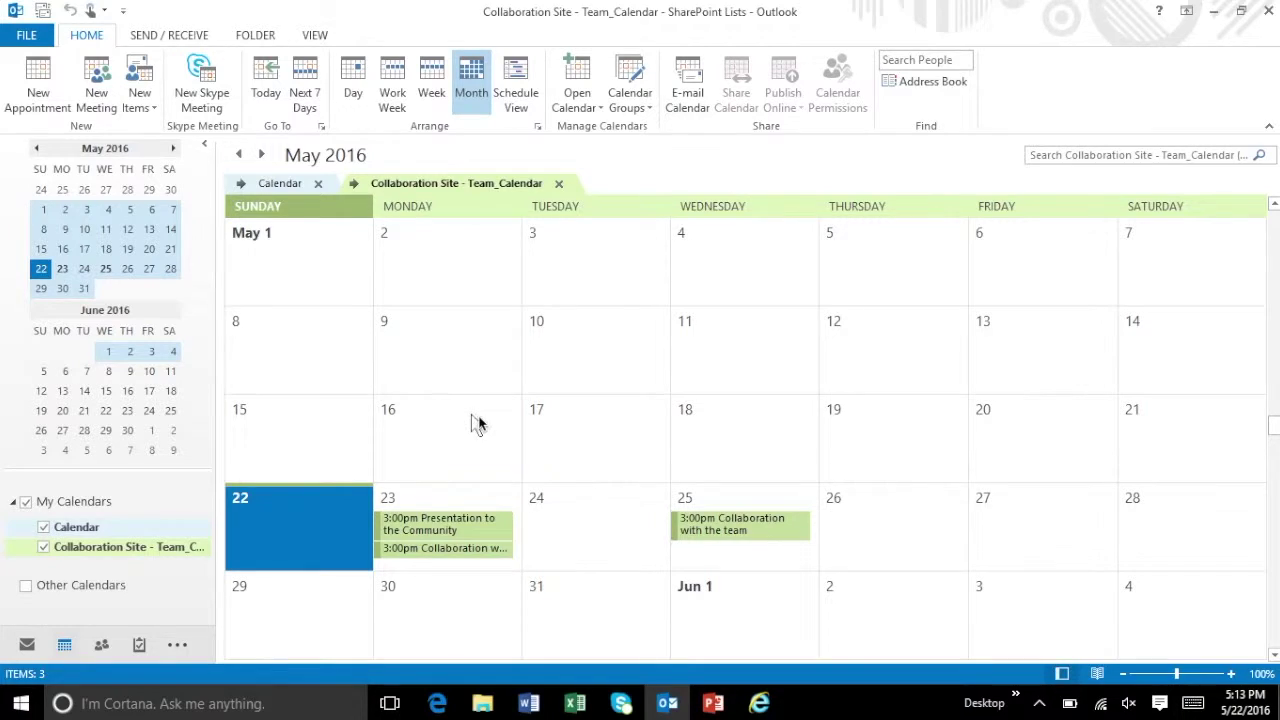
click(281, 192)
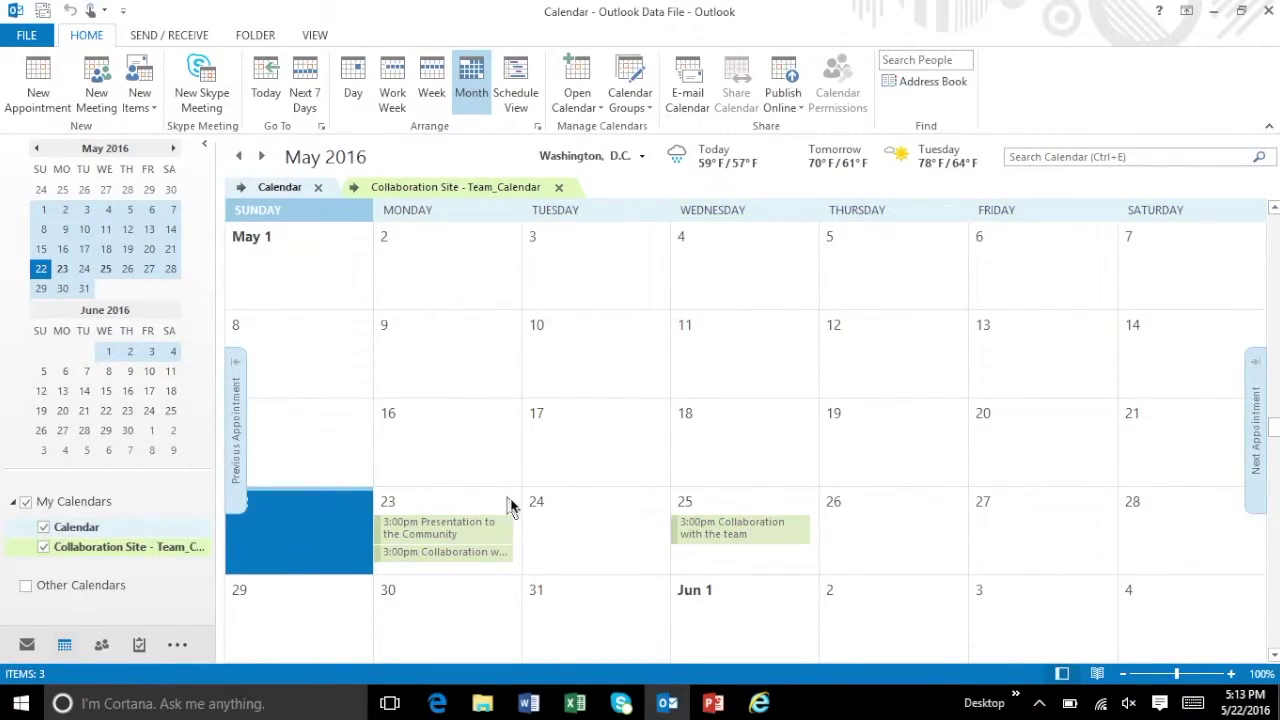
- Add a 'Meeting in my local calendar' entry on Tuesday the 24th, then select Team_Calendar and go to the mail folders
click(577, 535)
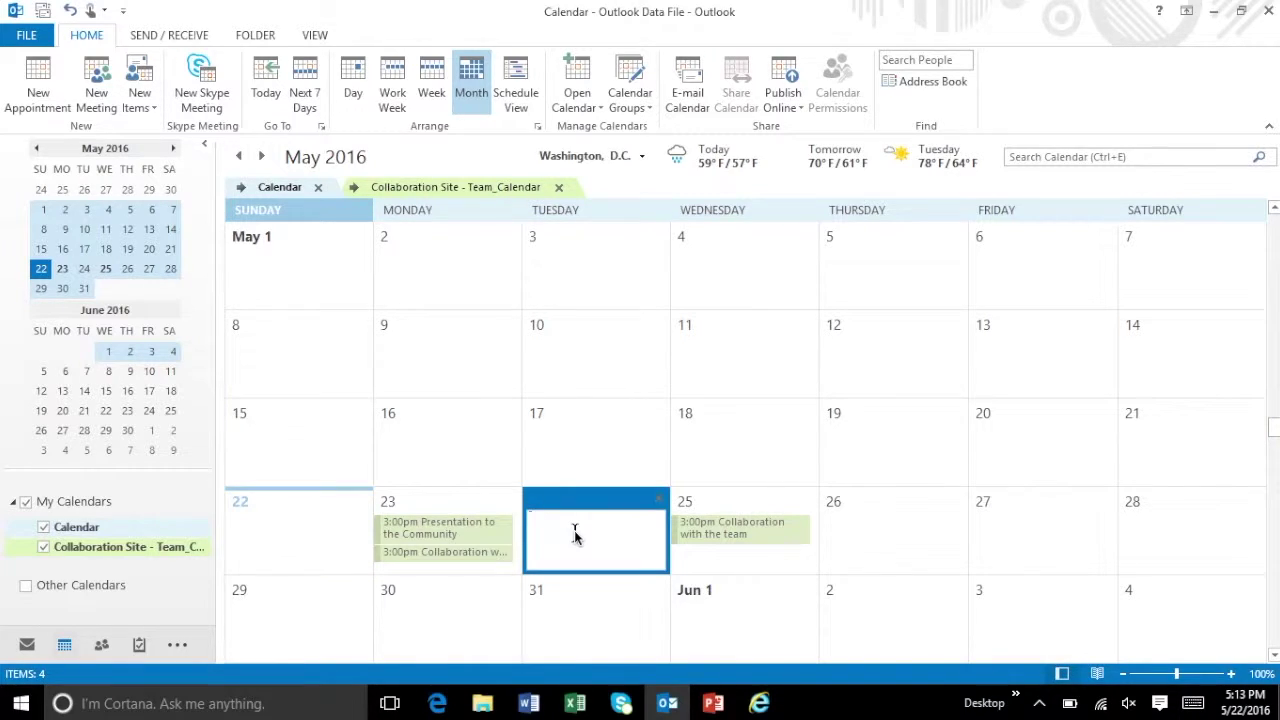
text(Meeting n)
text(my local calendar)
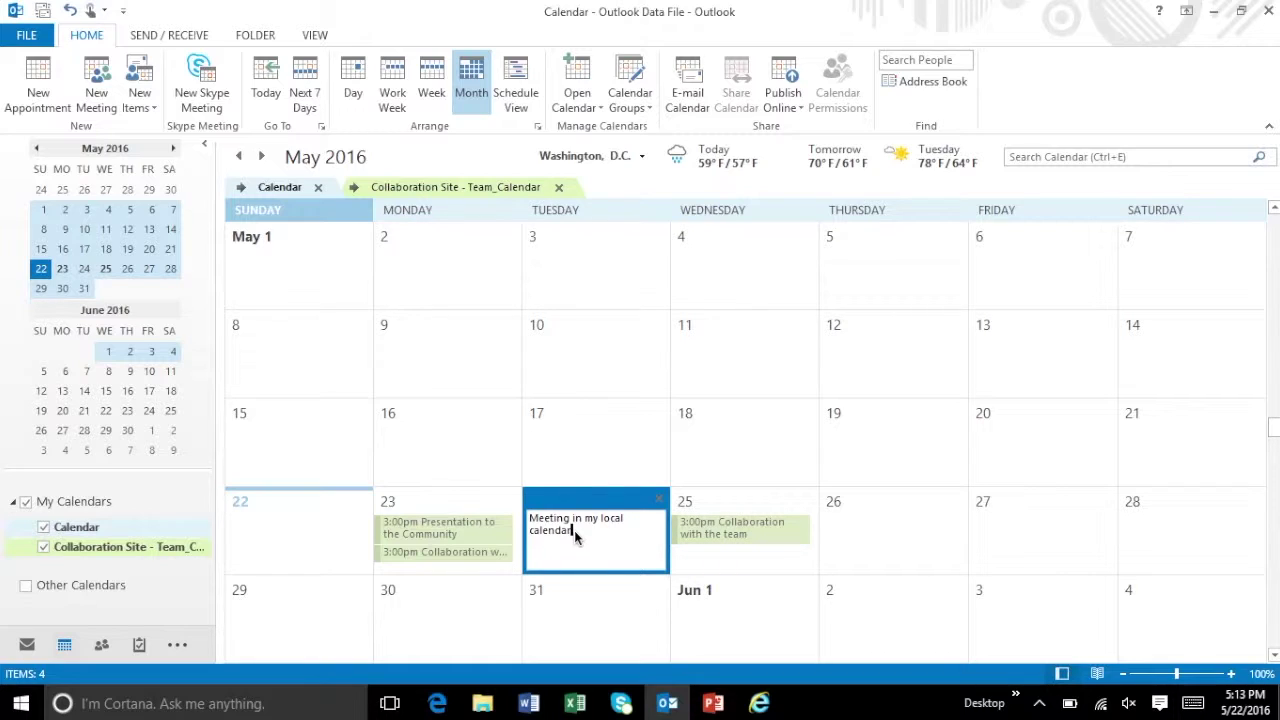
key(Return)
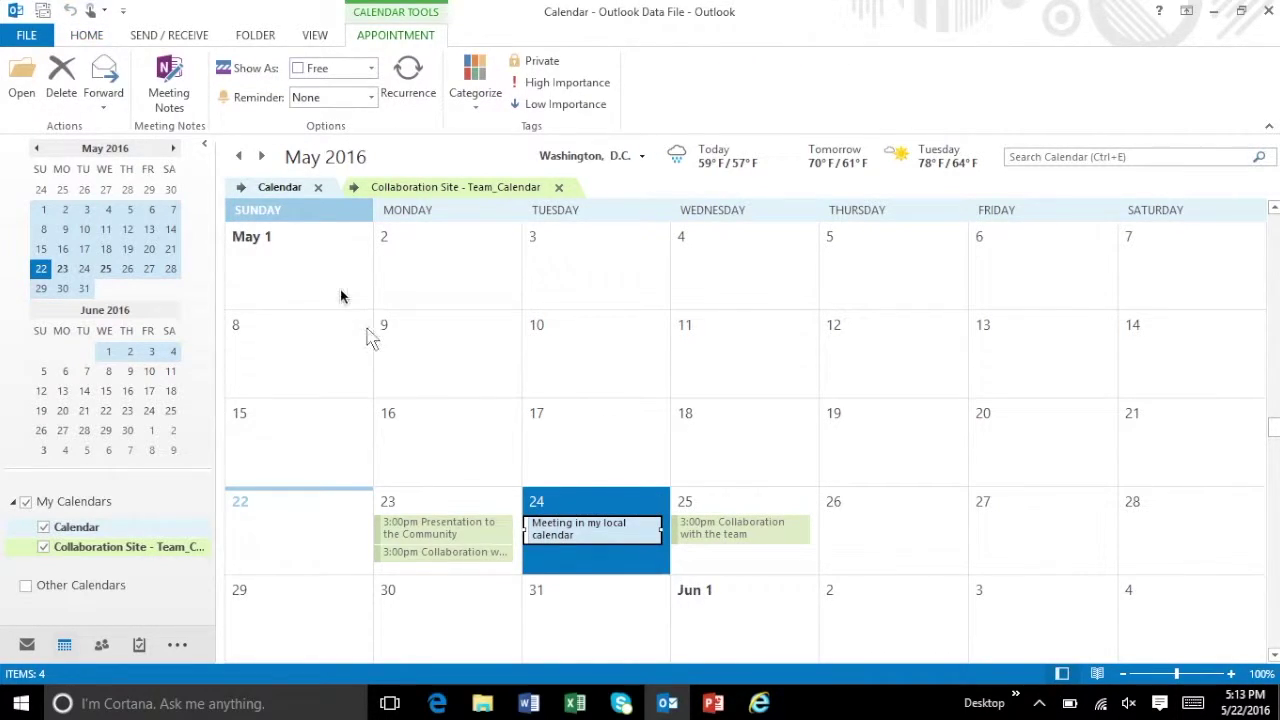
click(418, 192)
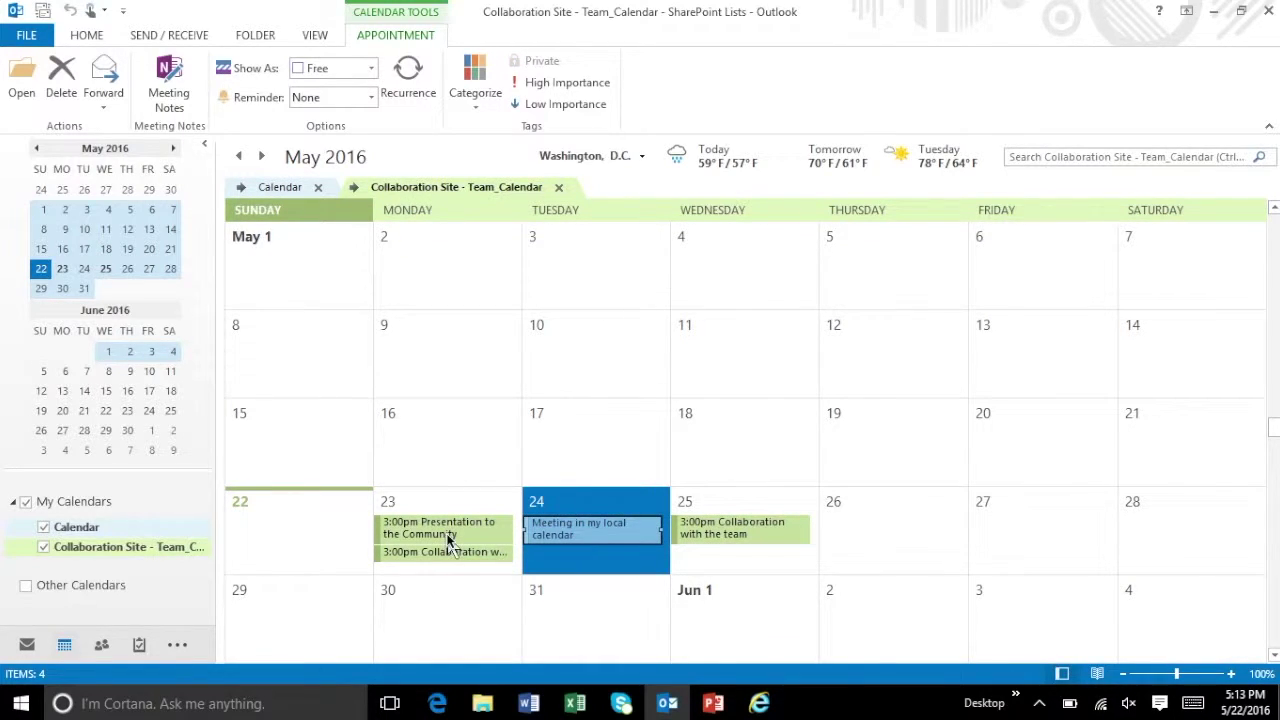
click(30, 646)
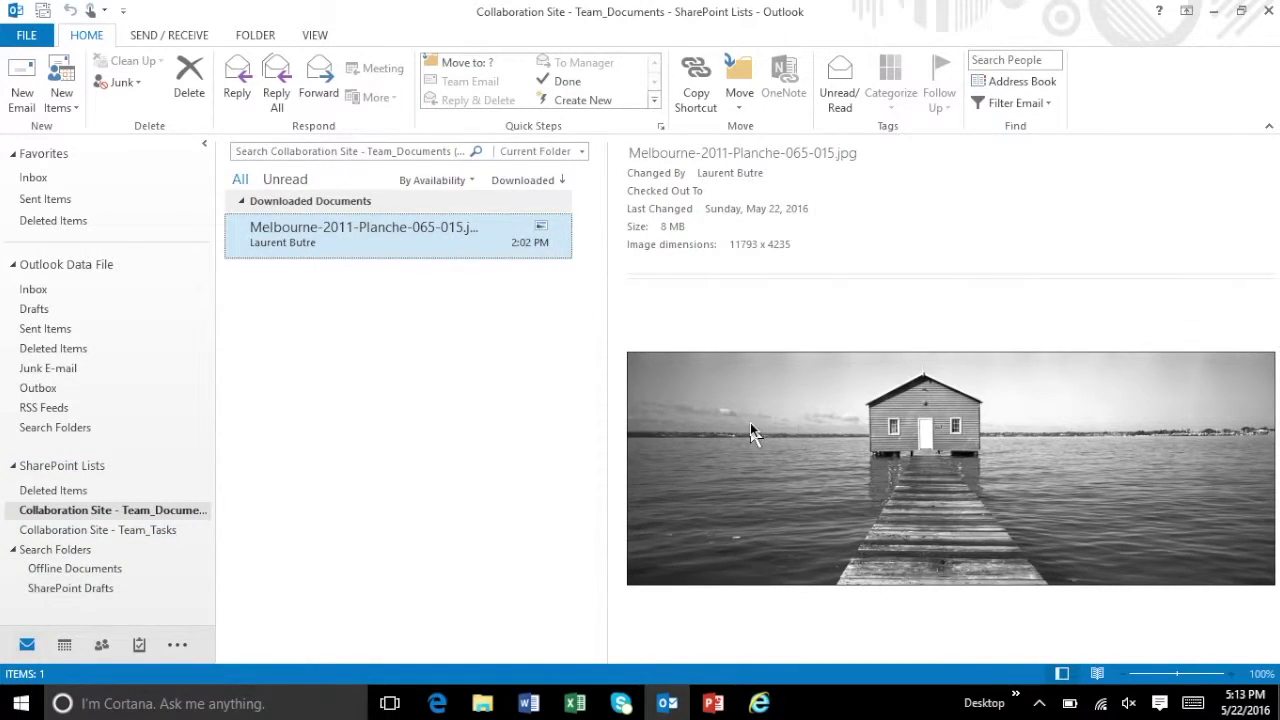
- Check the synced Team_Tasks list and the calendars, then return to the SharePoint calendar page in Internet Explorer
click(155, 531)
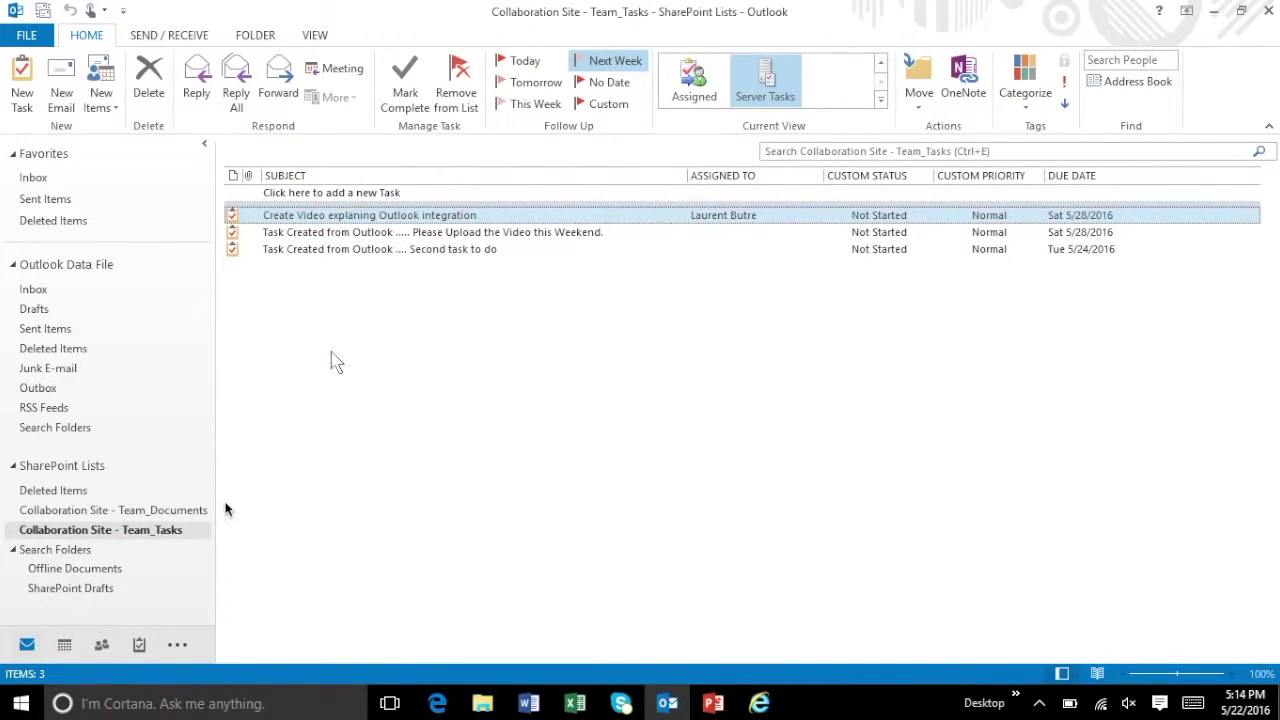
click(66, 648)
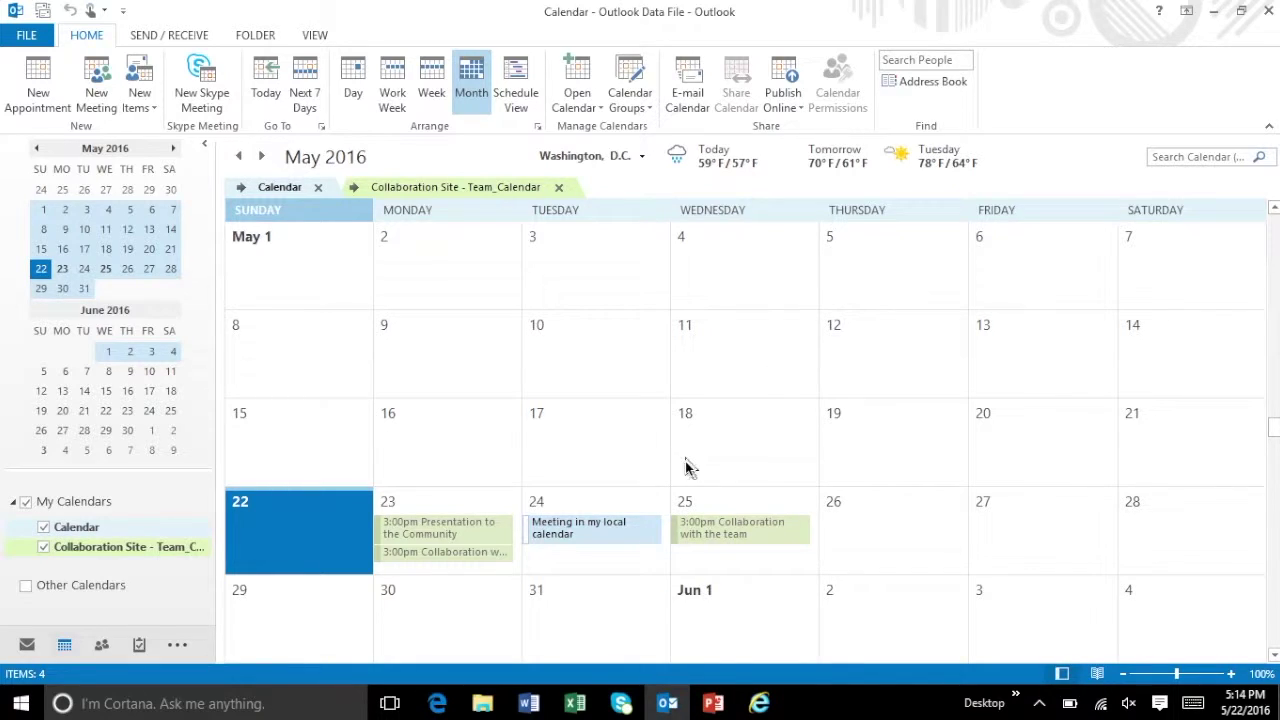
click(760, 704)
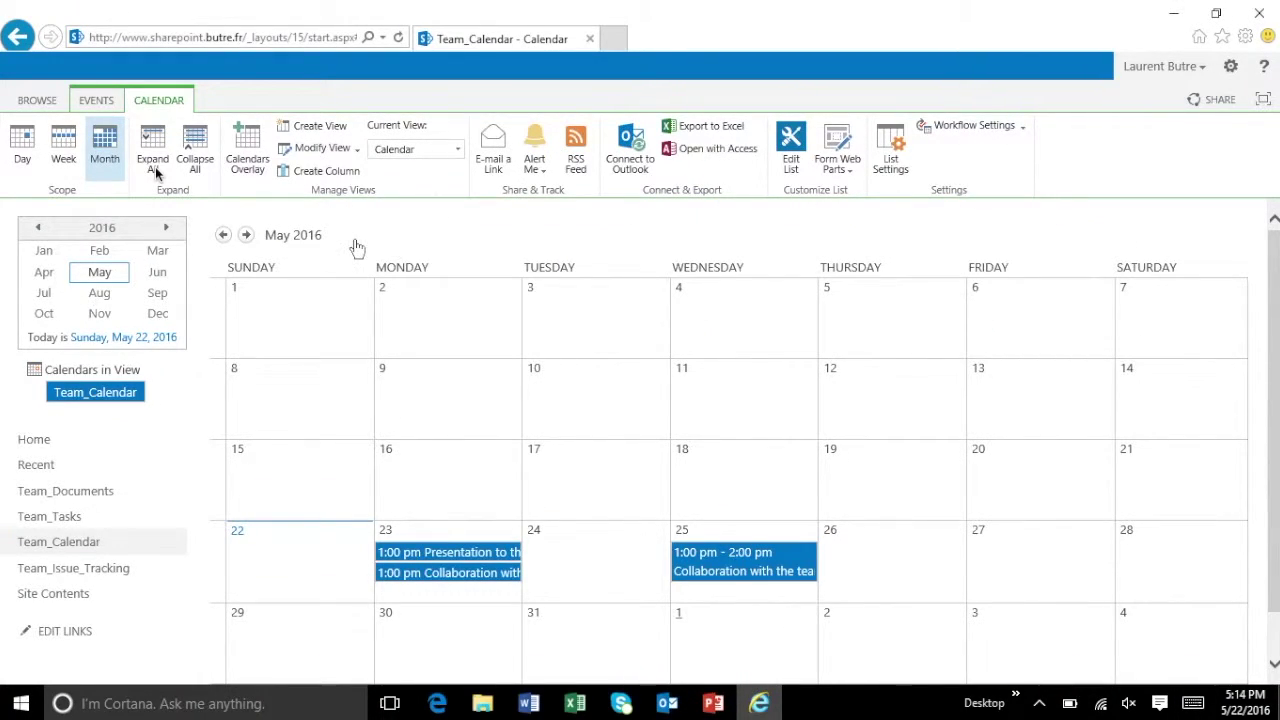
- Switch to the BROWSE ribbon and follow the site logo to the Collaboration Site home page
click(40, 102)
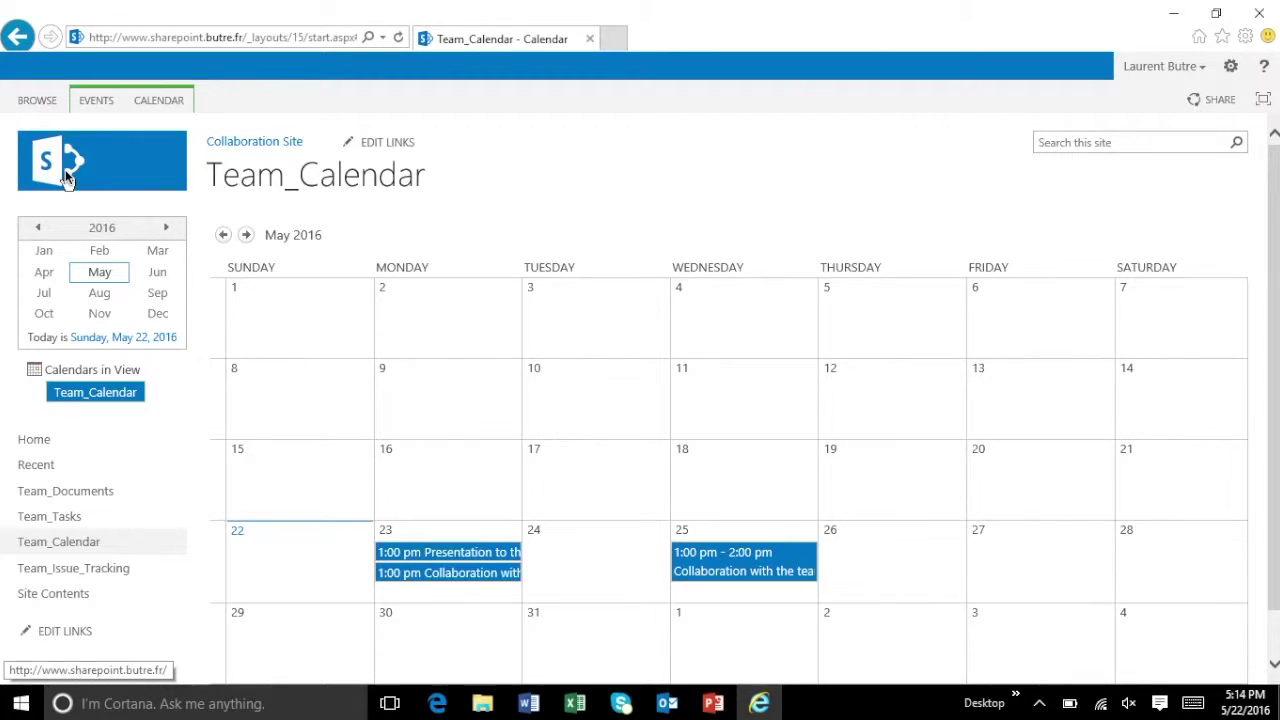
click(65, 169)
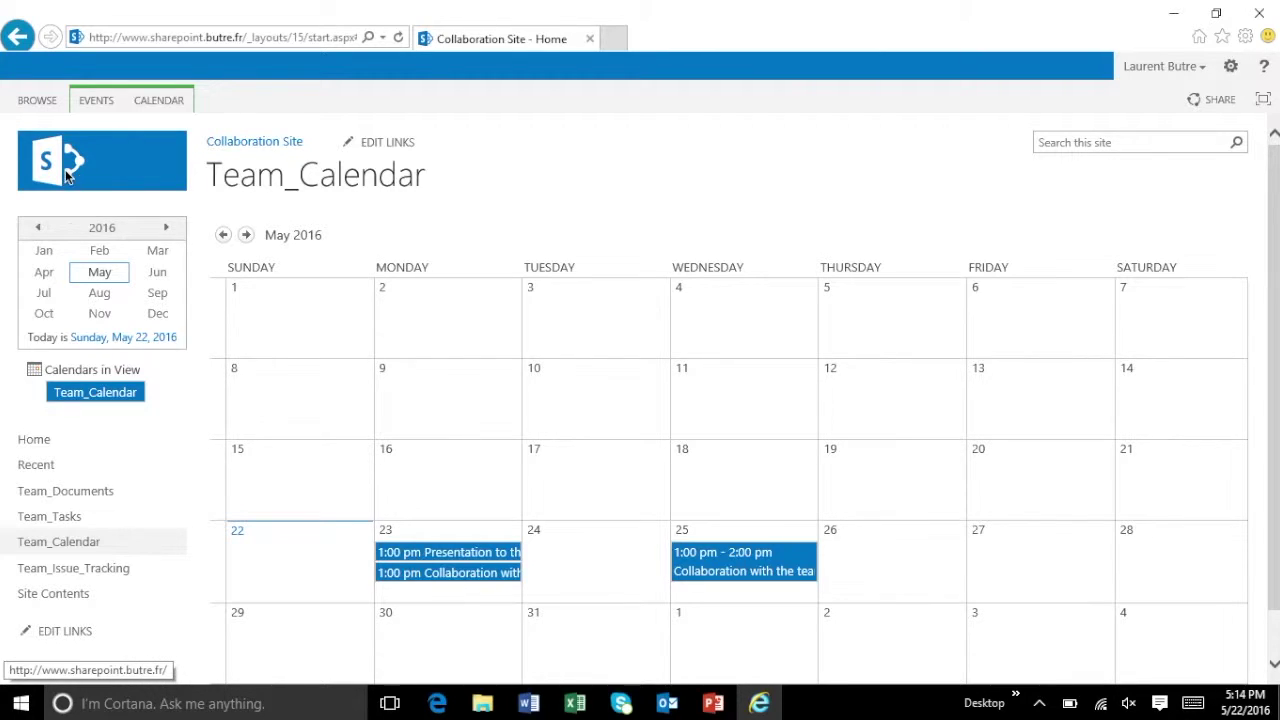